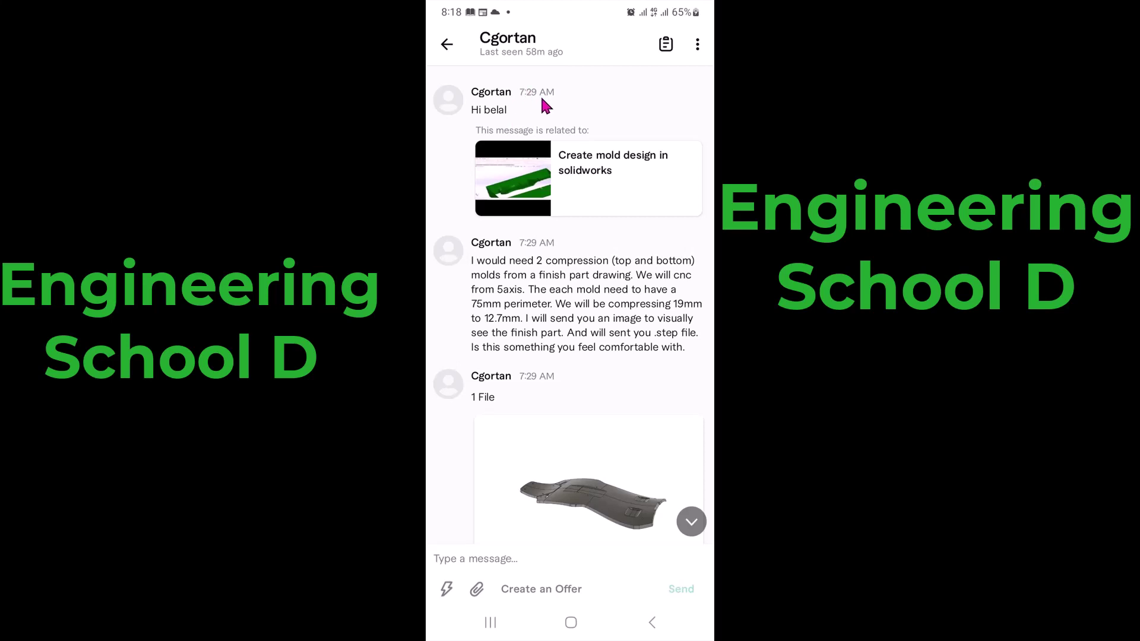
- Read the client's chat screenshots covering the compression mold requirements, the offer and the supplied STEP file
click(1123, 321)
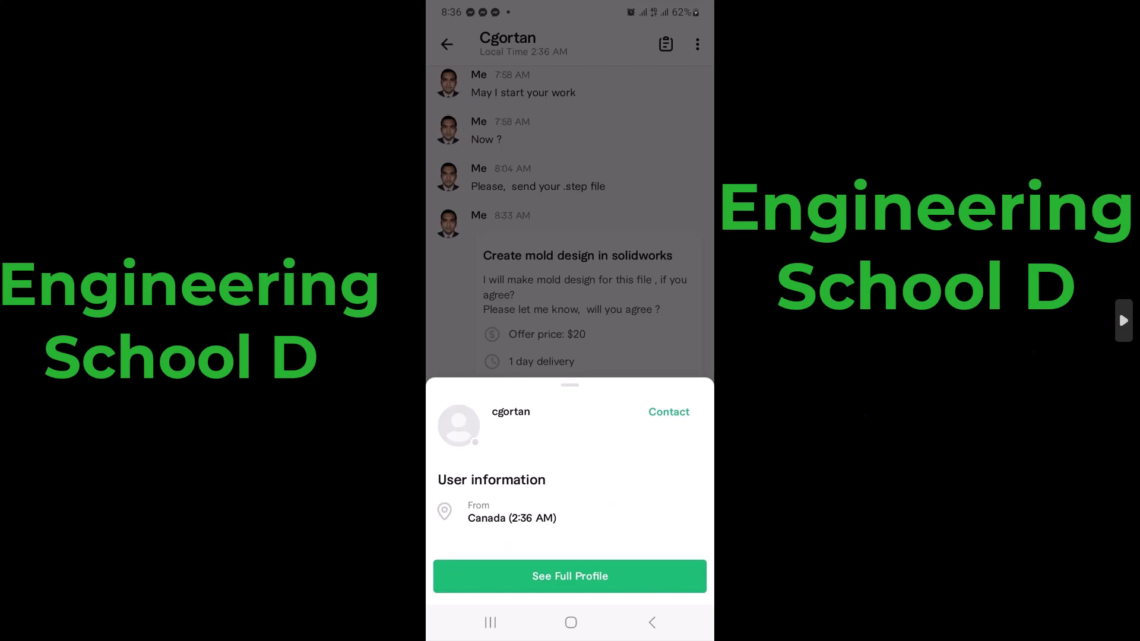
click(1123, 321)
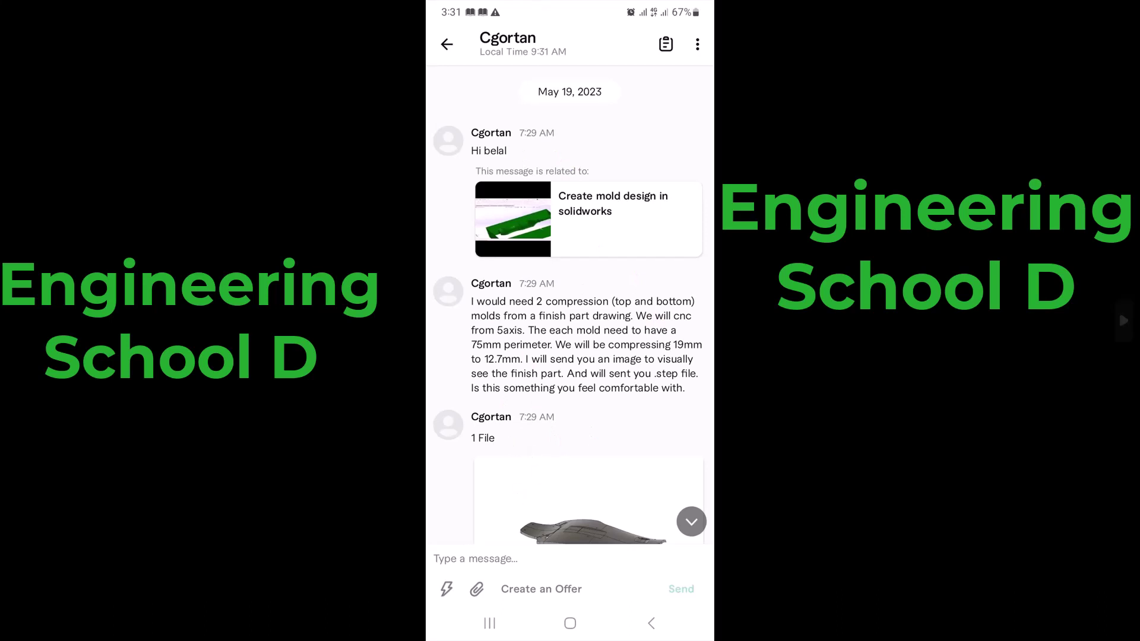
click(1125, 321)
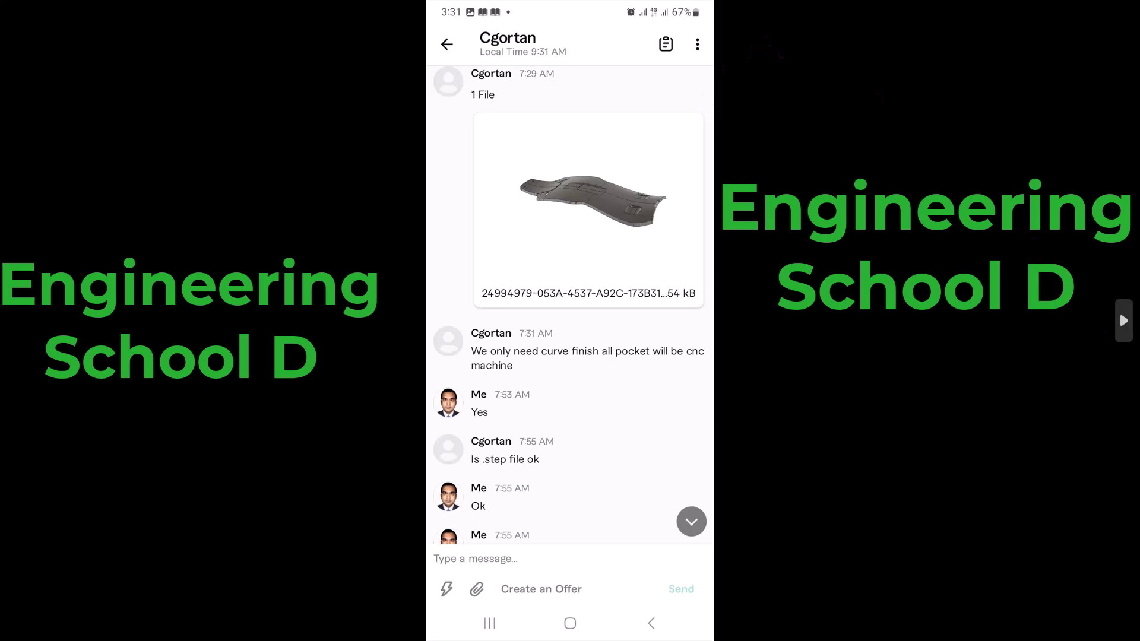
click(1123, 324)
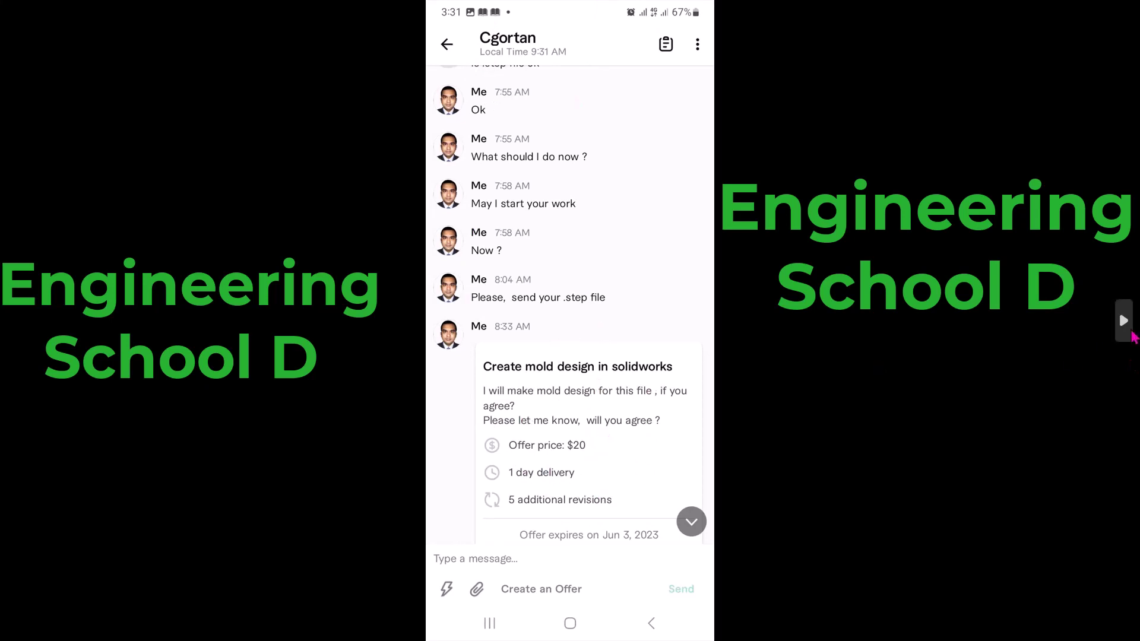
click(1124, 324)
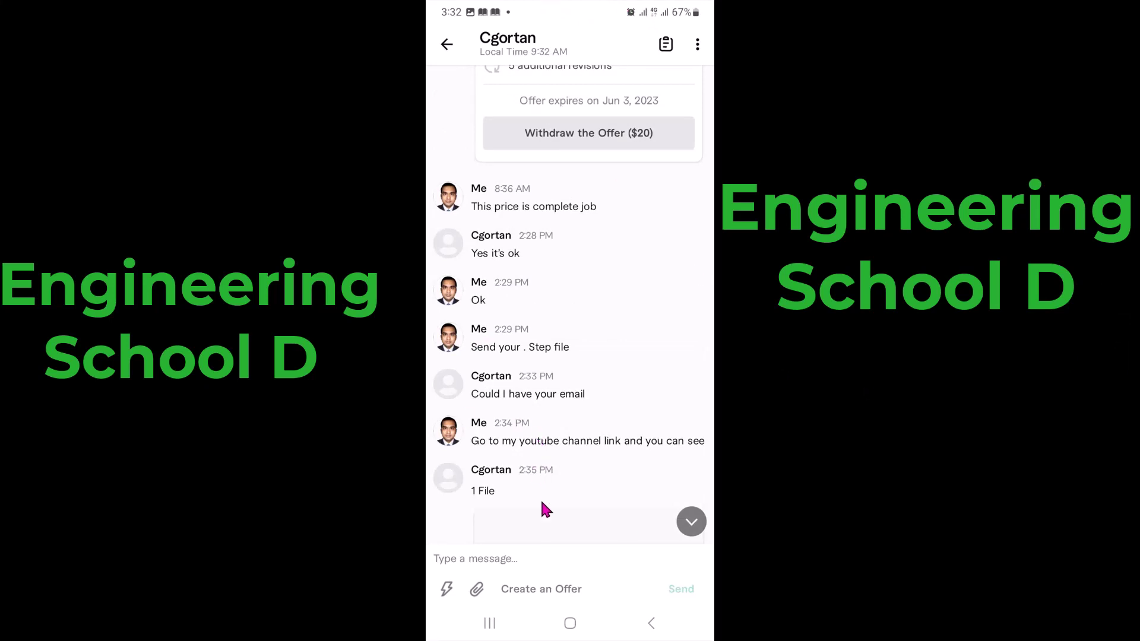
click(1124, 324)
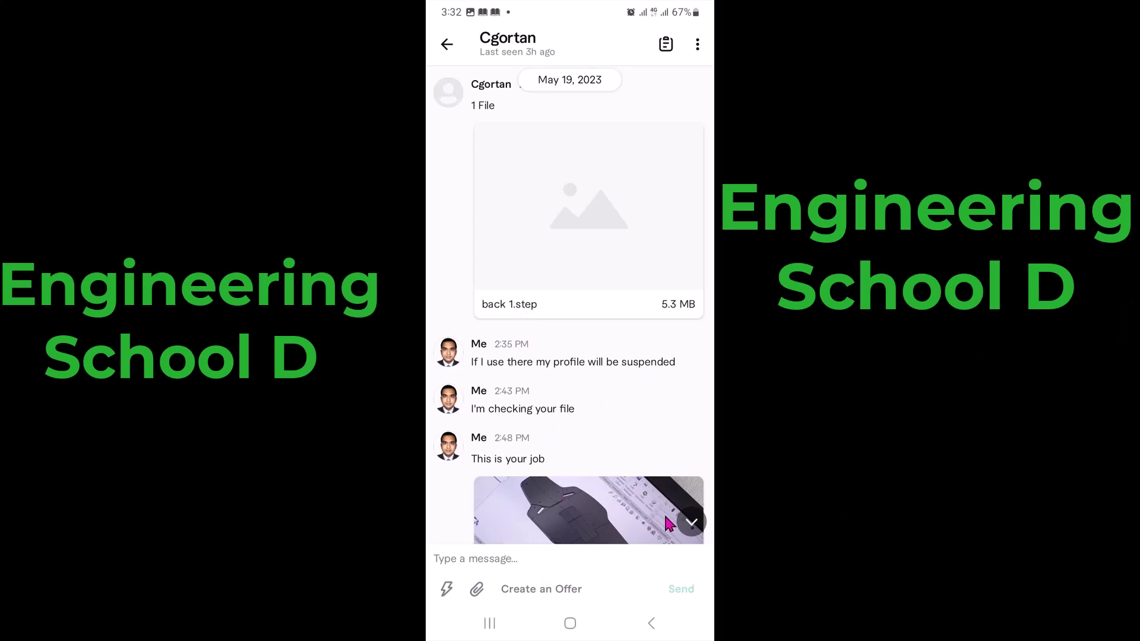
click(1124, 321)
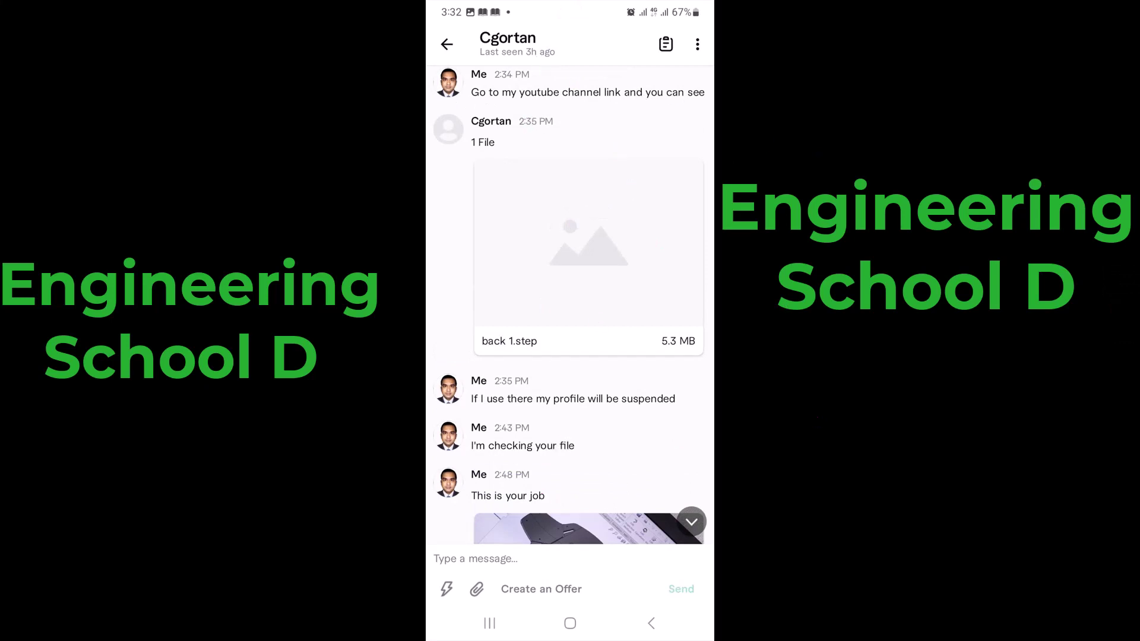
click(1123, 320)
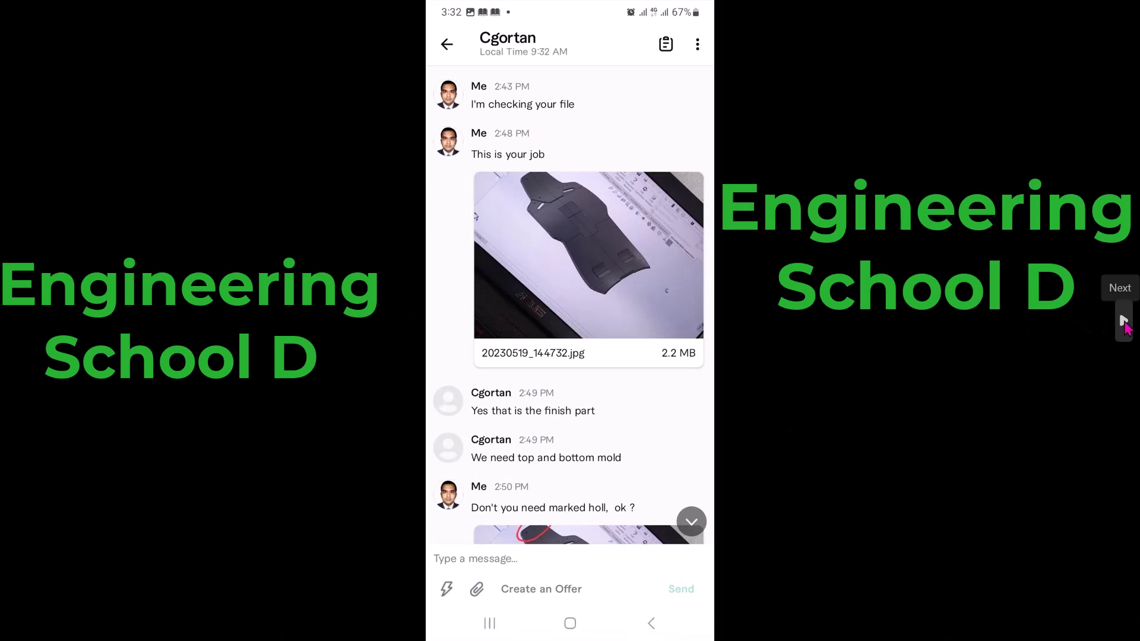
click(1124, 323)
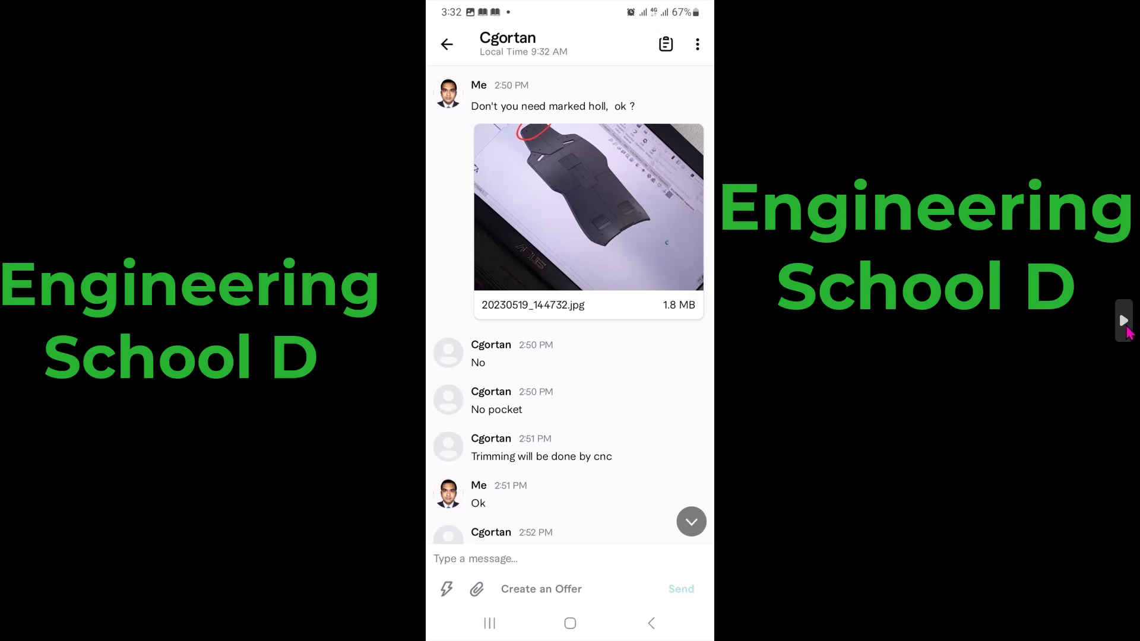
- Review the remaining chat screenshots on mold size, top and bottom surfaces, sheet material, trimming and the mold section view
click(1127, 331)
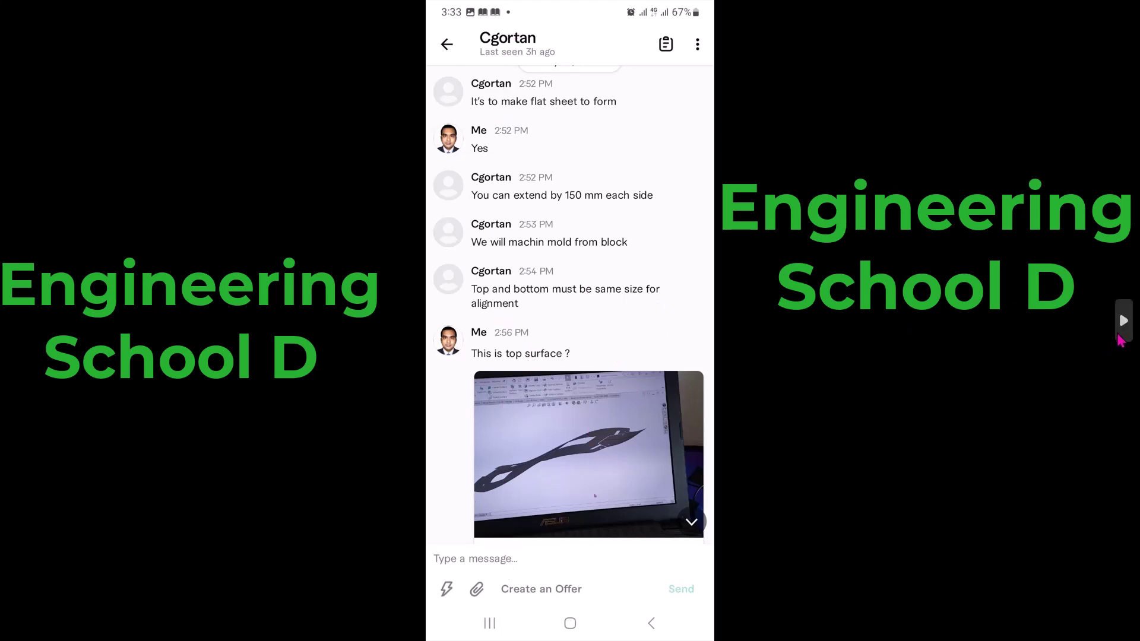
click(1124, 321)
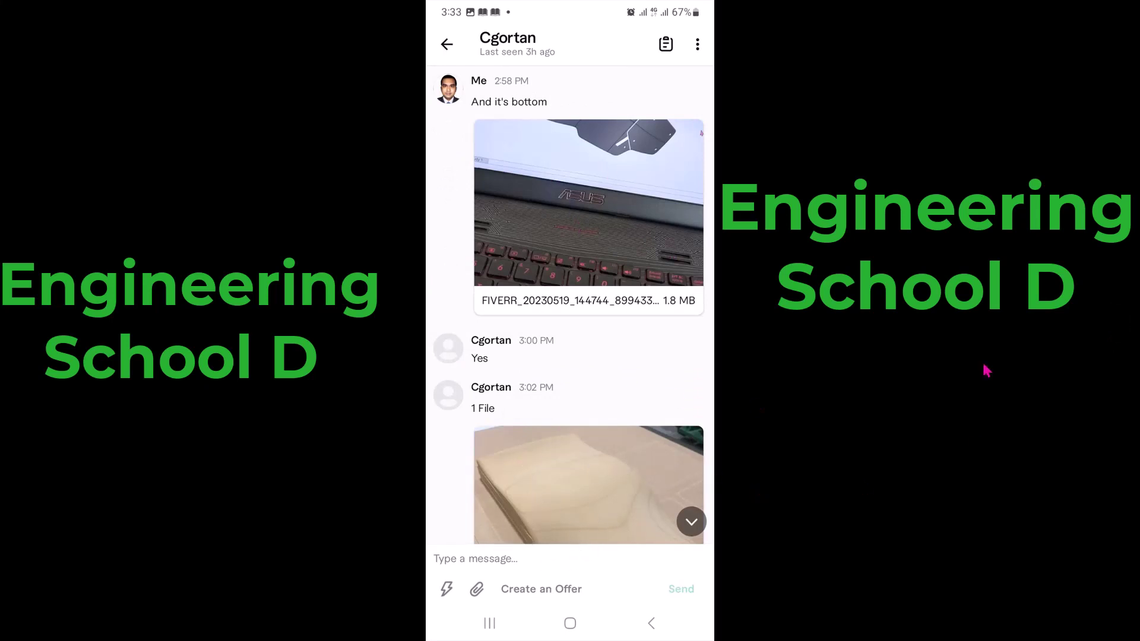
click(1122, 319)
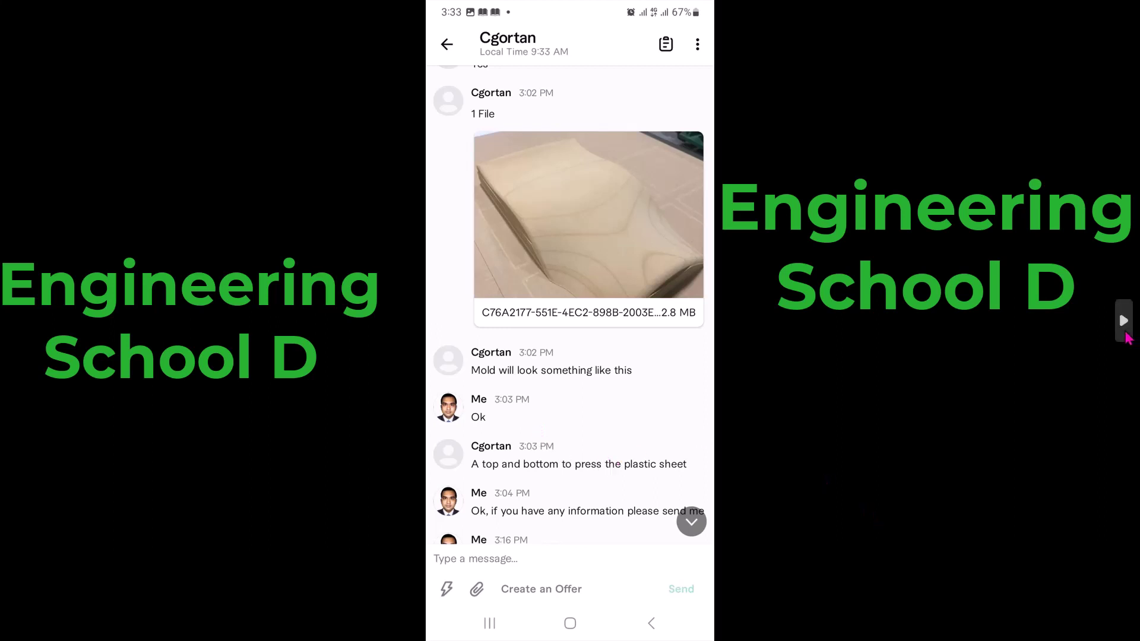
click(1128, 336)
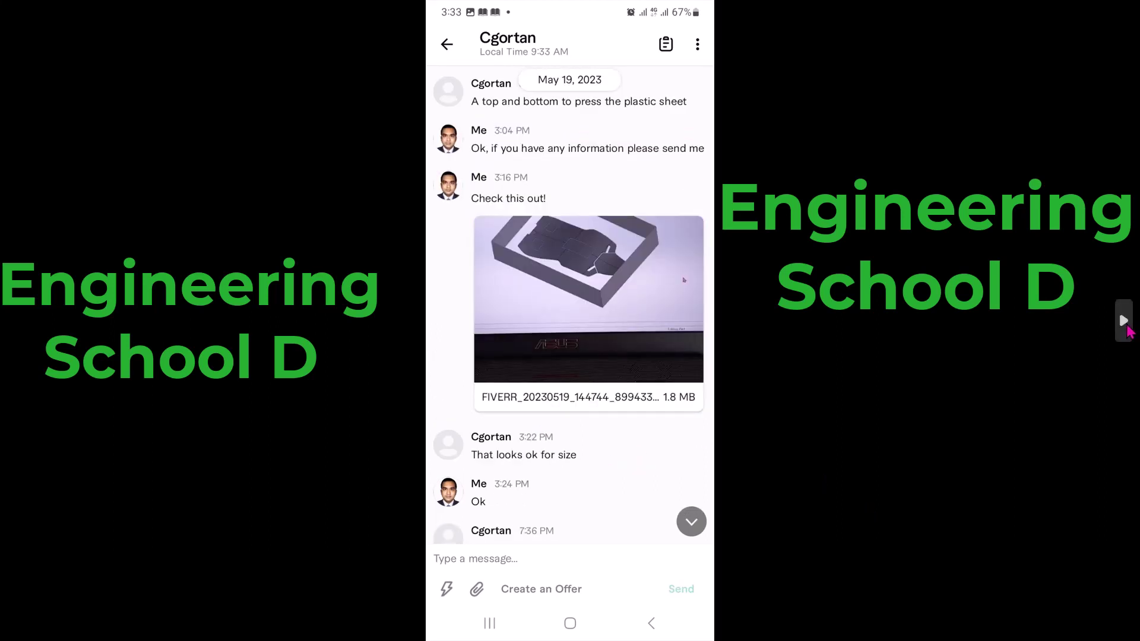
click(1126, 324)
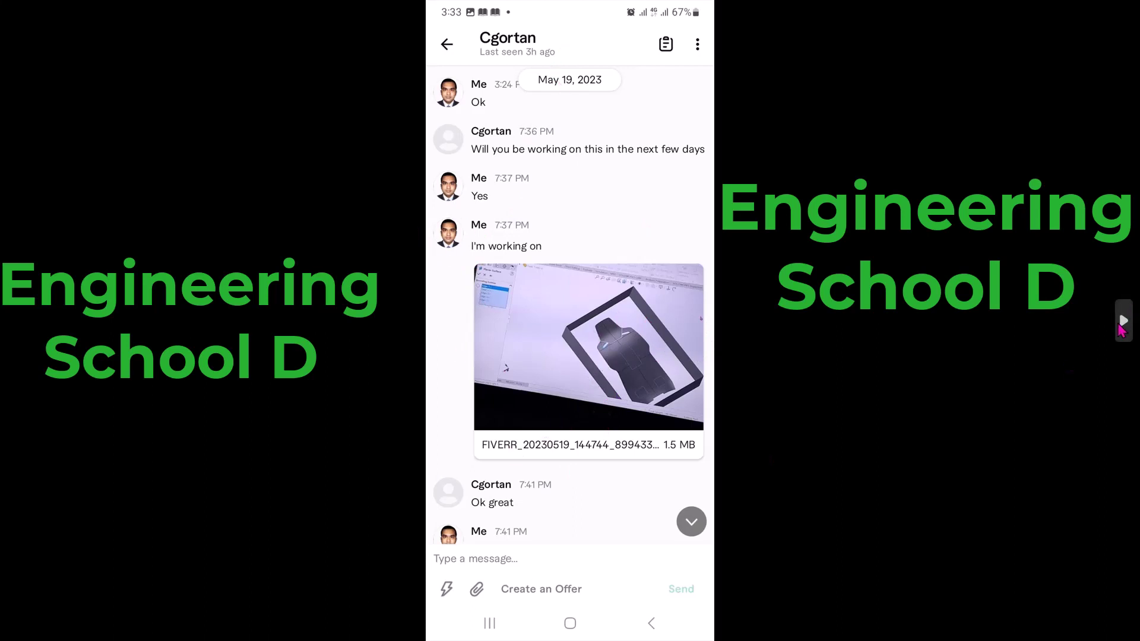
click(1122, 321)
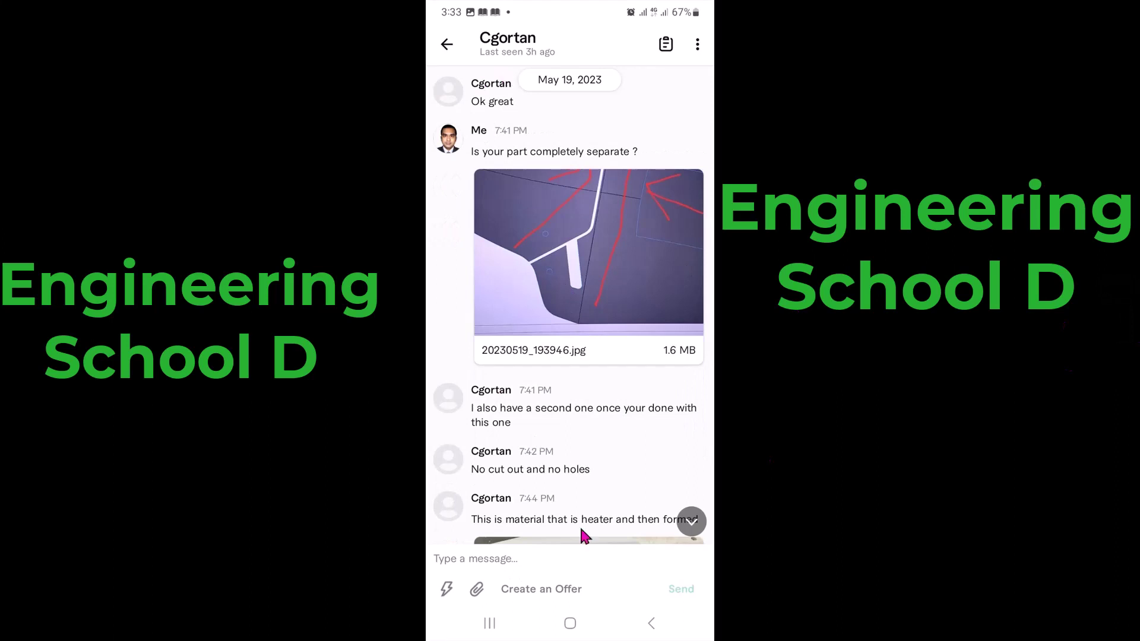
click(1122, 322)
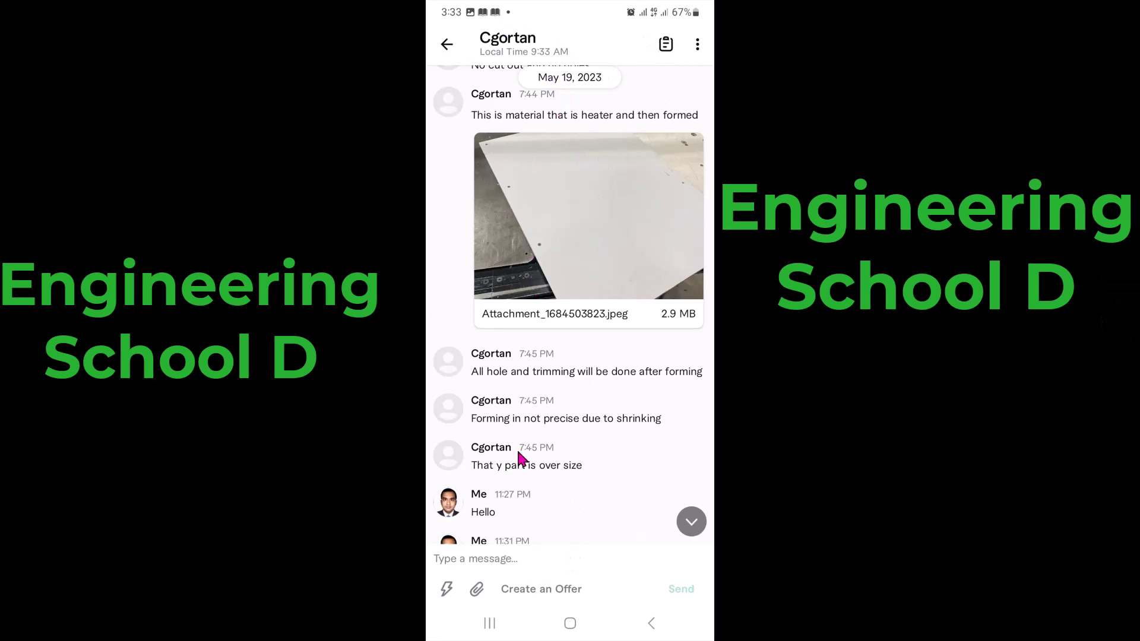
mouse_move(1123, 320)
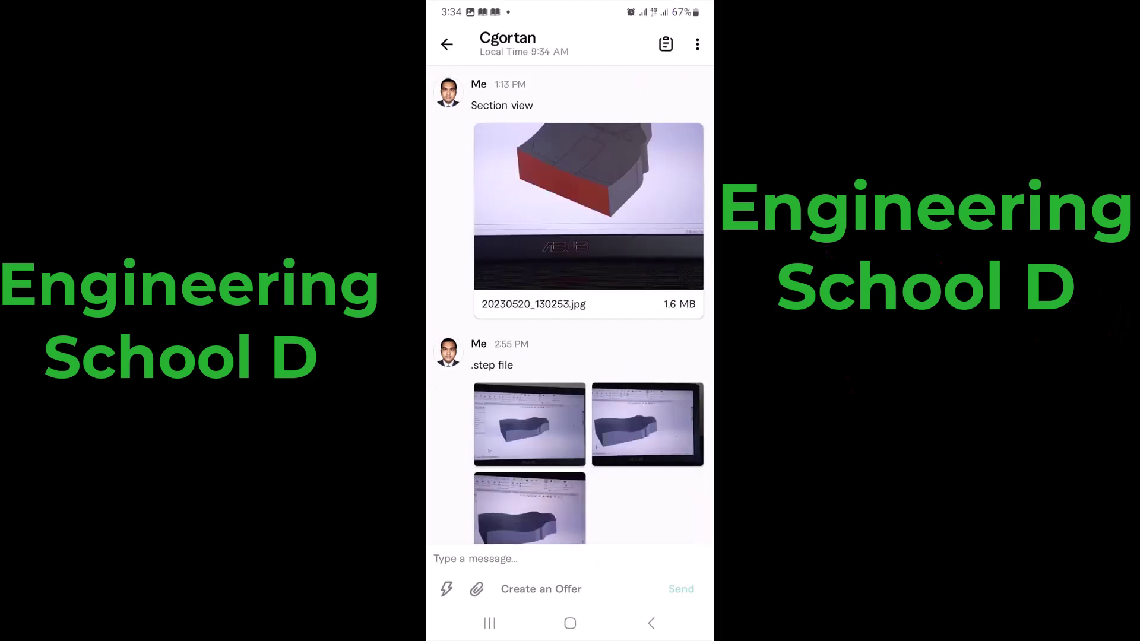
scroll(698, 208, down, 1)
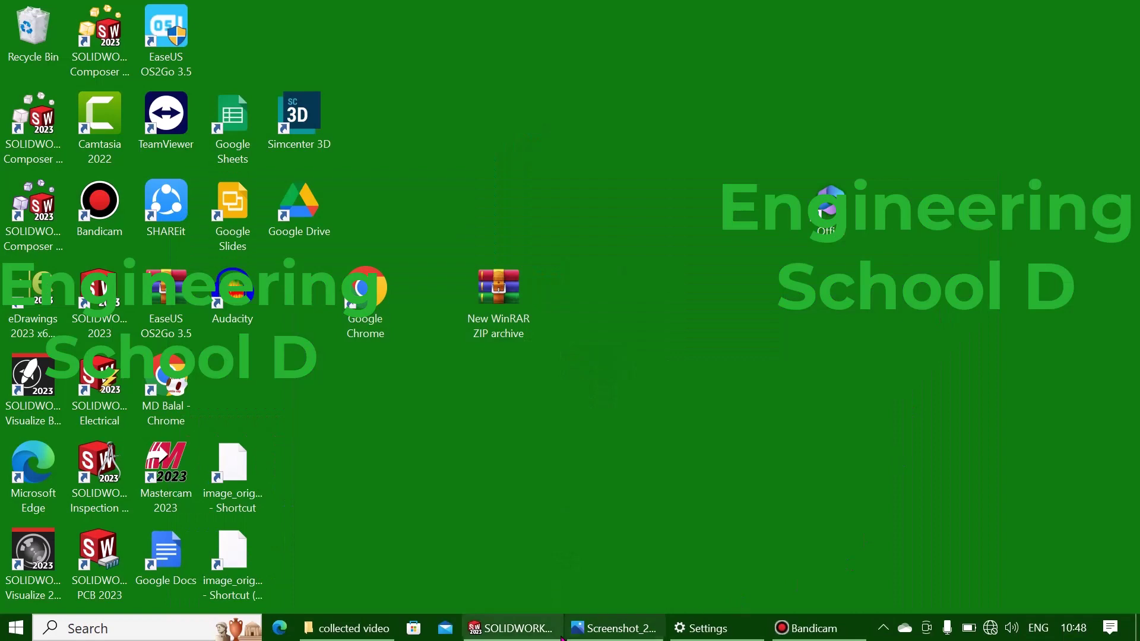
- Switch to SOLIDWORKS and examine the seat back part from its front, rear and side
click(511, 628)
scroll(701, 249, up, 2)
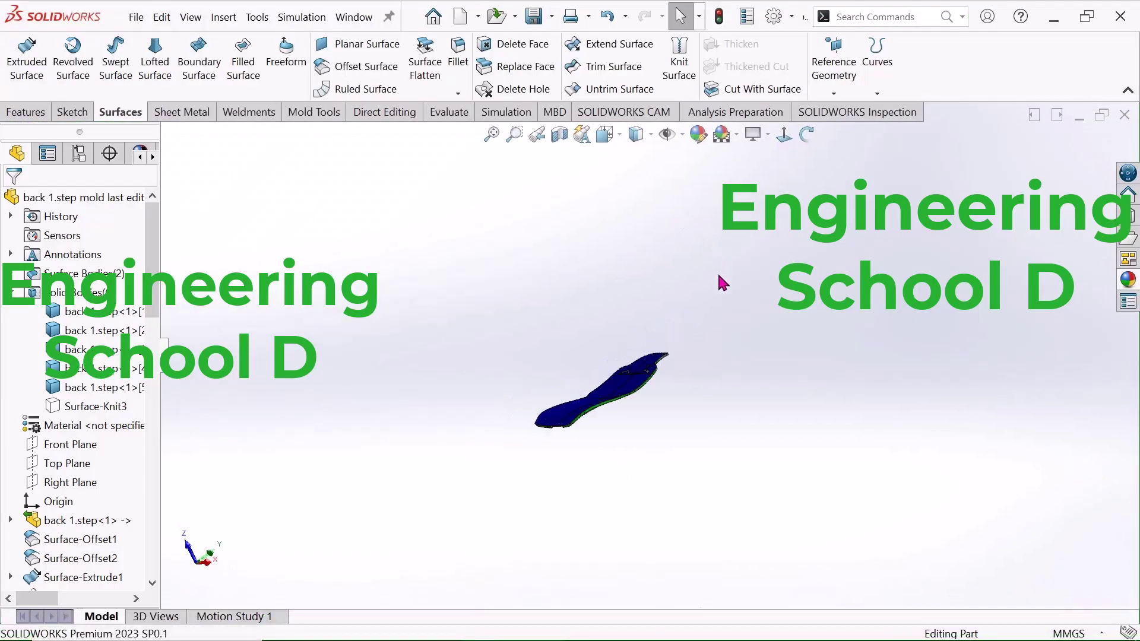
scroll(649, 389, down, 2)
scroll(605, 298, down, 3)
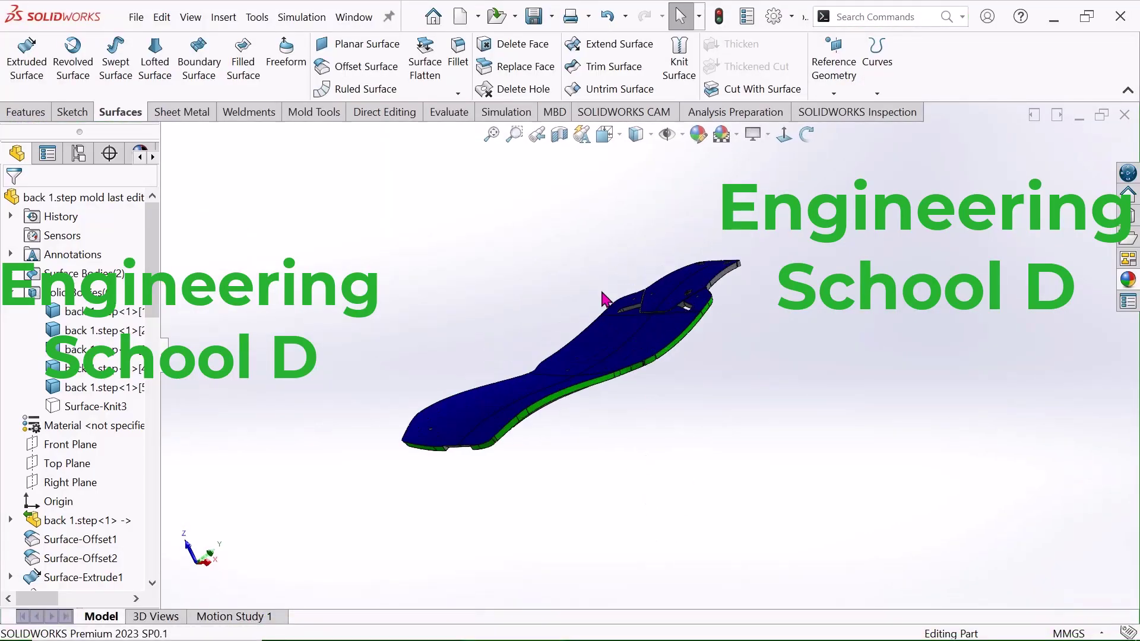
click(809, 137)
drag(742, 465, 610, 414)
right_click(771, 267)
click(772, 262)
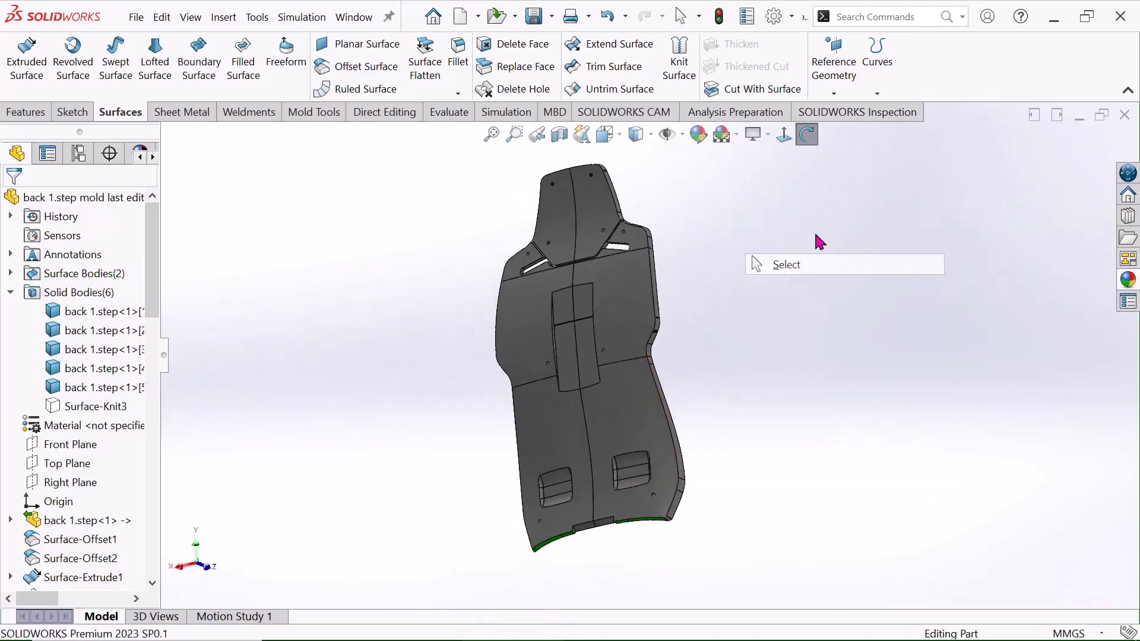
click(806, 140)
drag(771, 196, 424, 305)
right_click(383, 266)
click(410, 277)
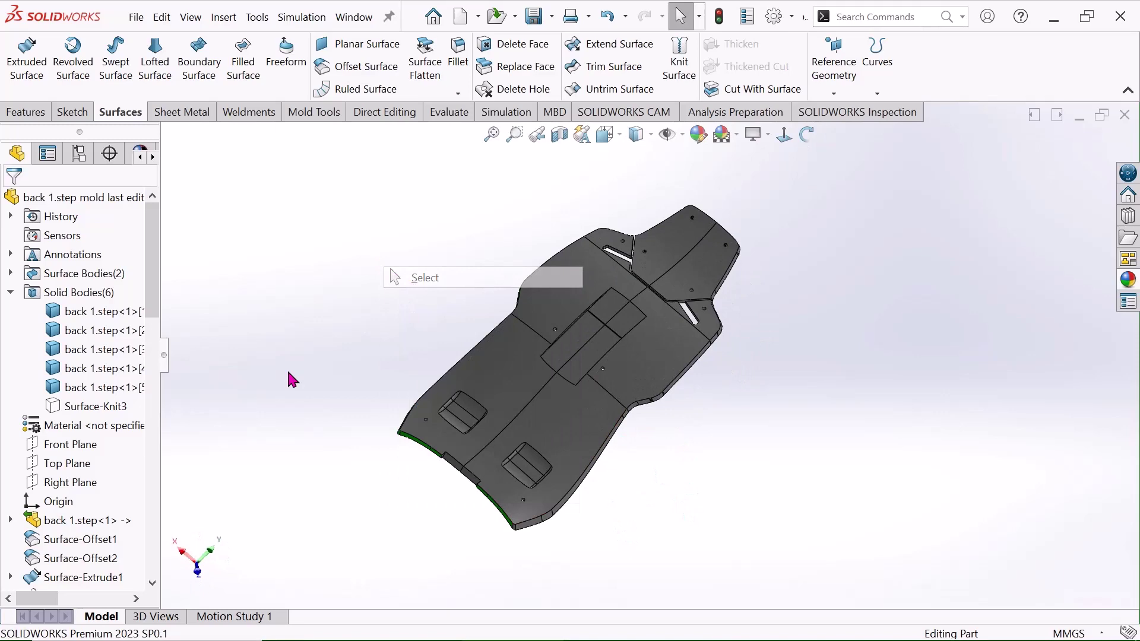
- Show the hidden Surface-Knit3 solid body and clear the selection
click(119, 406)
click(129, 384)
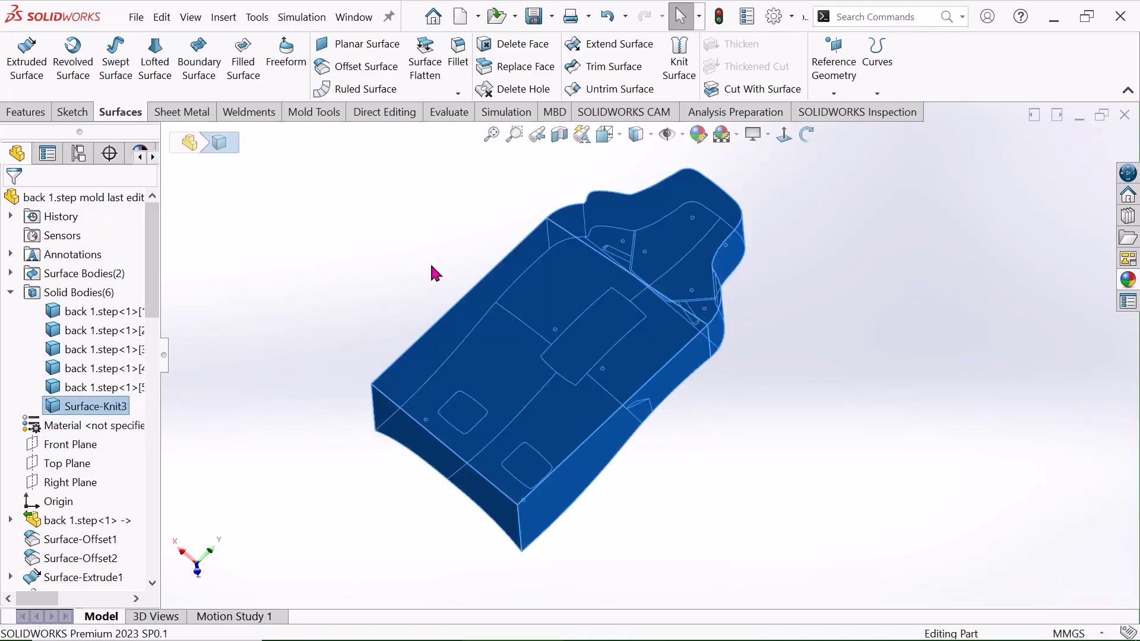
click(435, 273)
- Examine how the seat back part sits on the Surface-Knit3 mold block from several angles
click(806, 134)
drag(653, 220, 600, 313)
scroll(613, 326, down, 5)
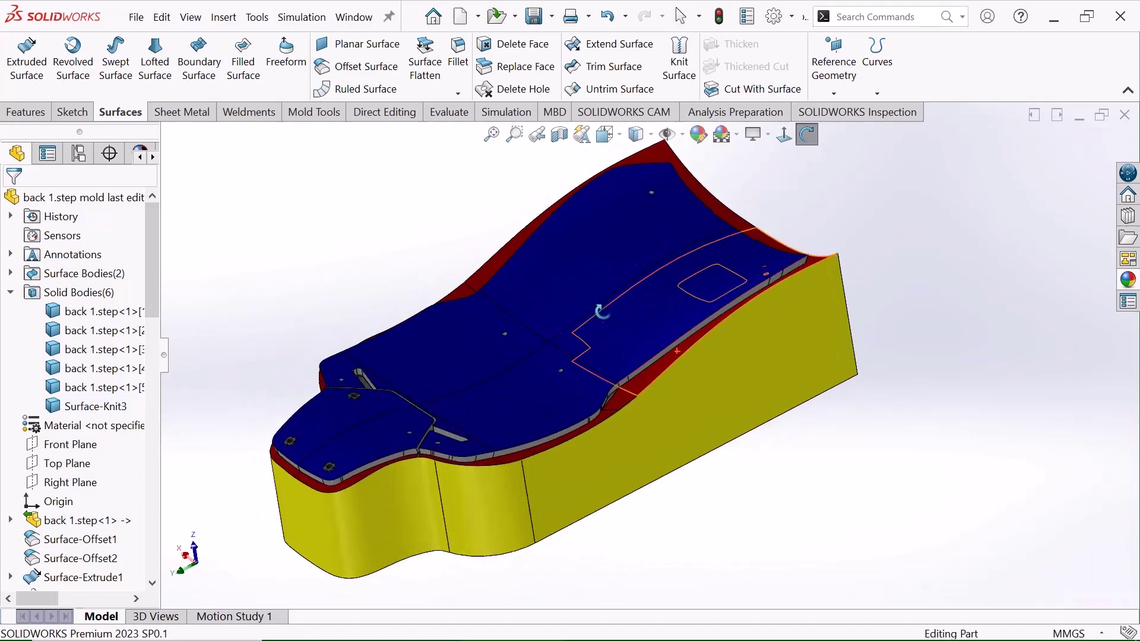
scroll(661, 362, up, 3)
scroll(660, 362, down, 2)
right_click(363, 256)
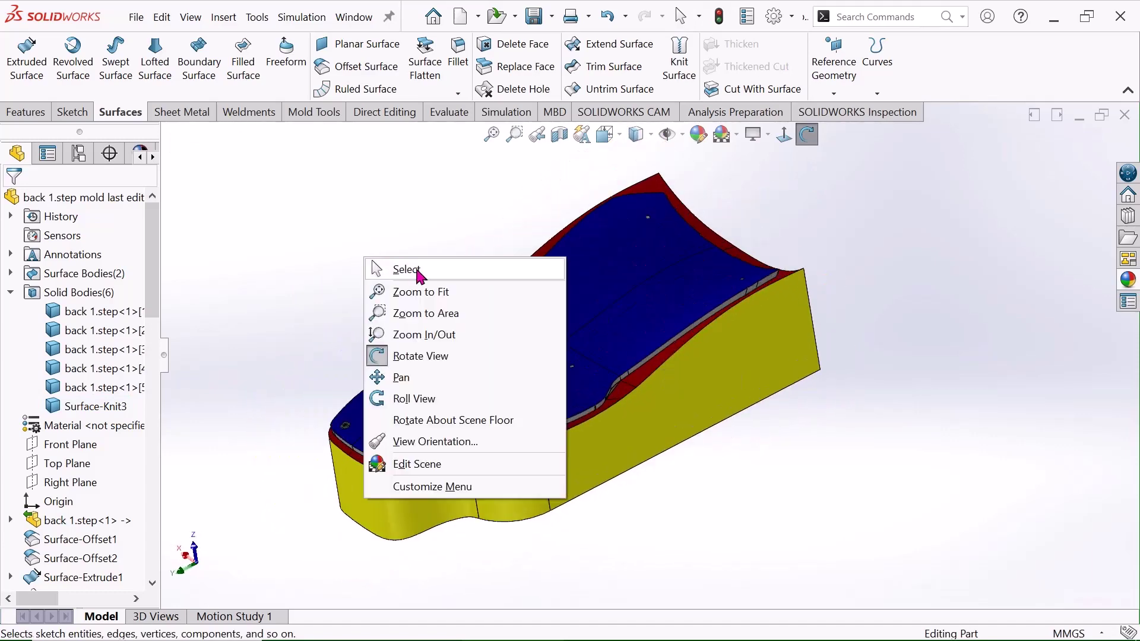
click(406, 269)
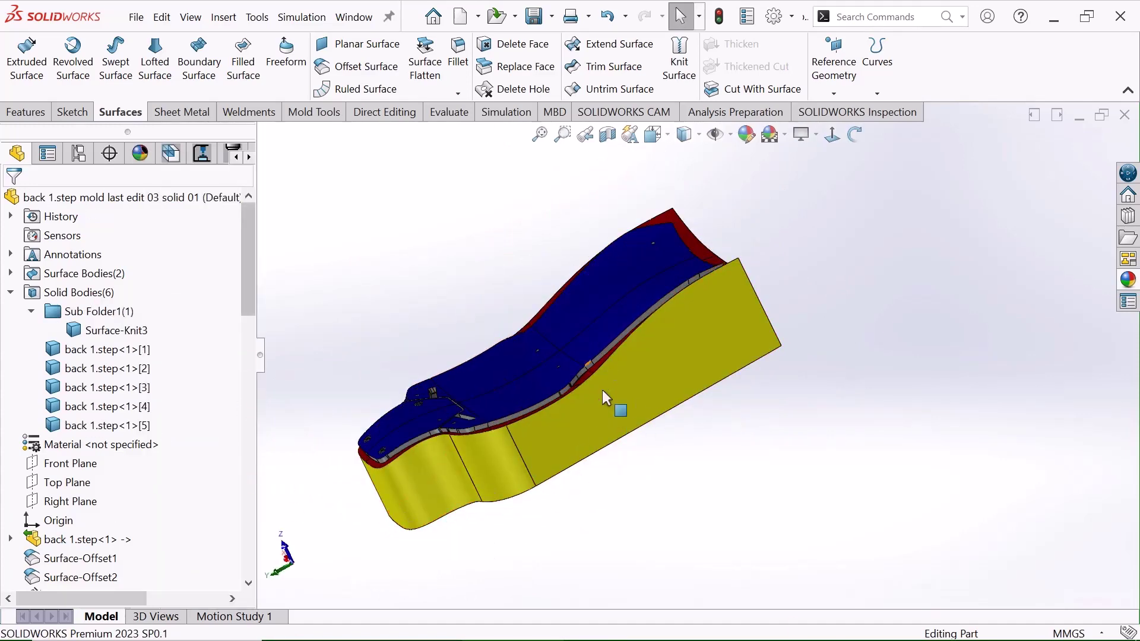
scroll(623, 398, up, 1)
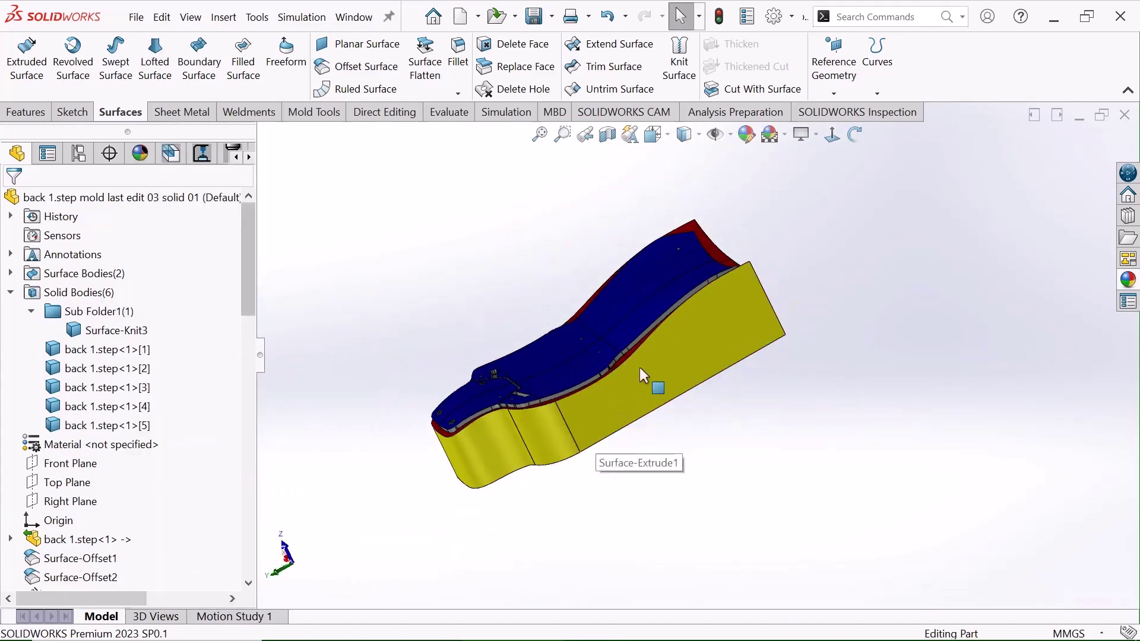
click(854, 134)
drag(850, 232, 888, 209)
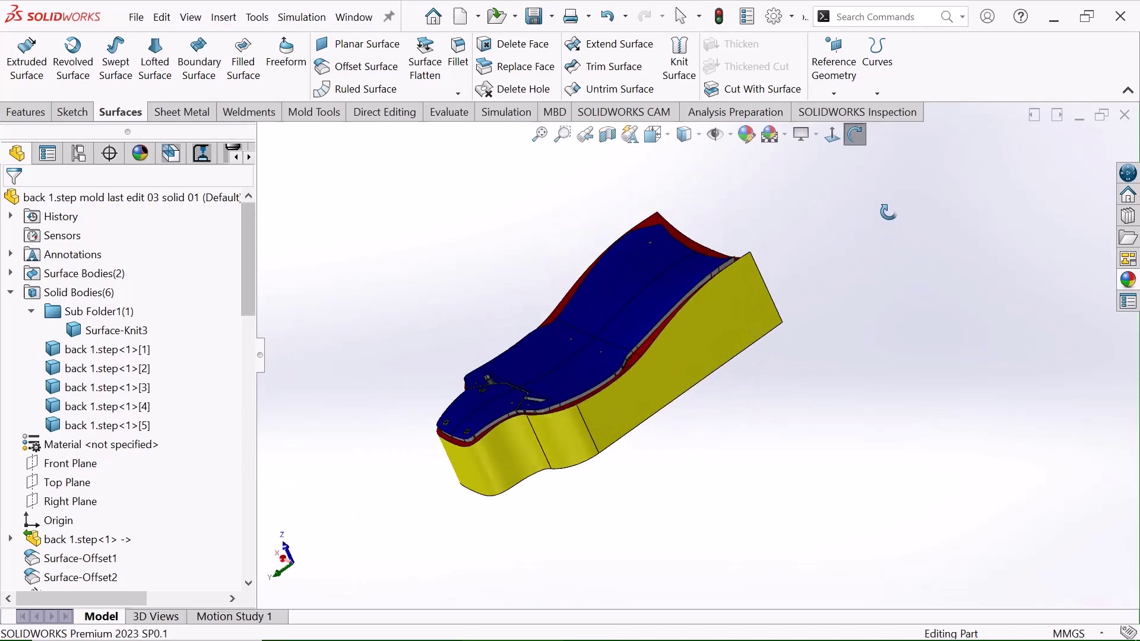
right_click(854, 209)
click(909, 231)
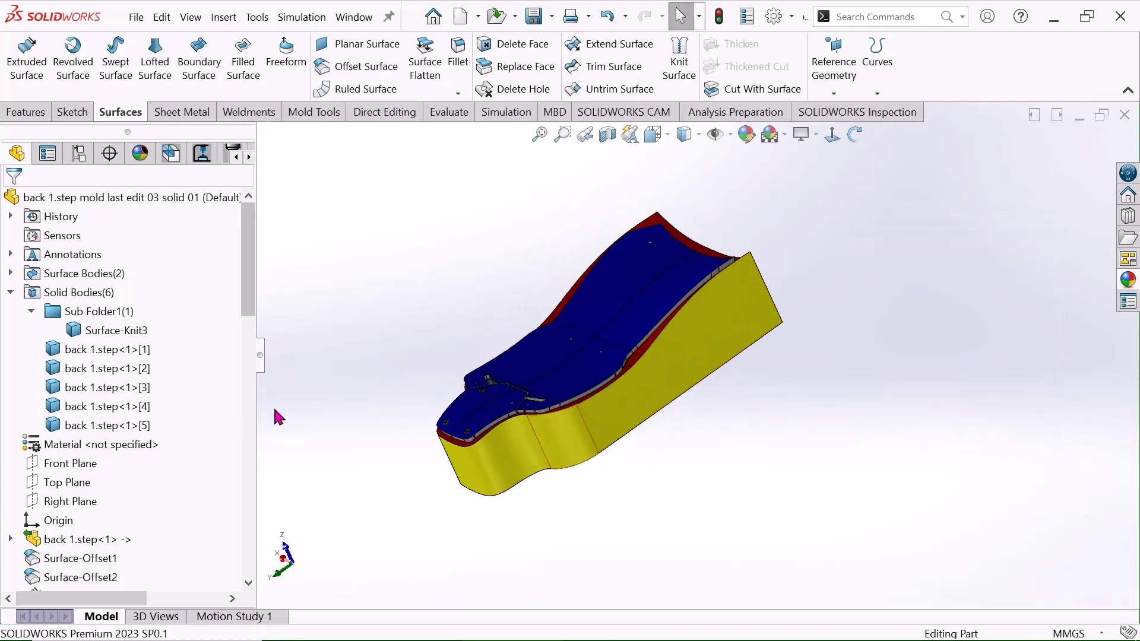
- Insert the Surface-Knit3 body into a new part in the Mold Design folder, named "knit" plus the designer's name, using the base part's units
click(111, 337)
right_click(111, 336)
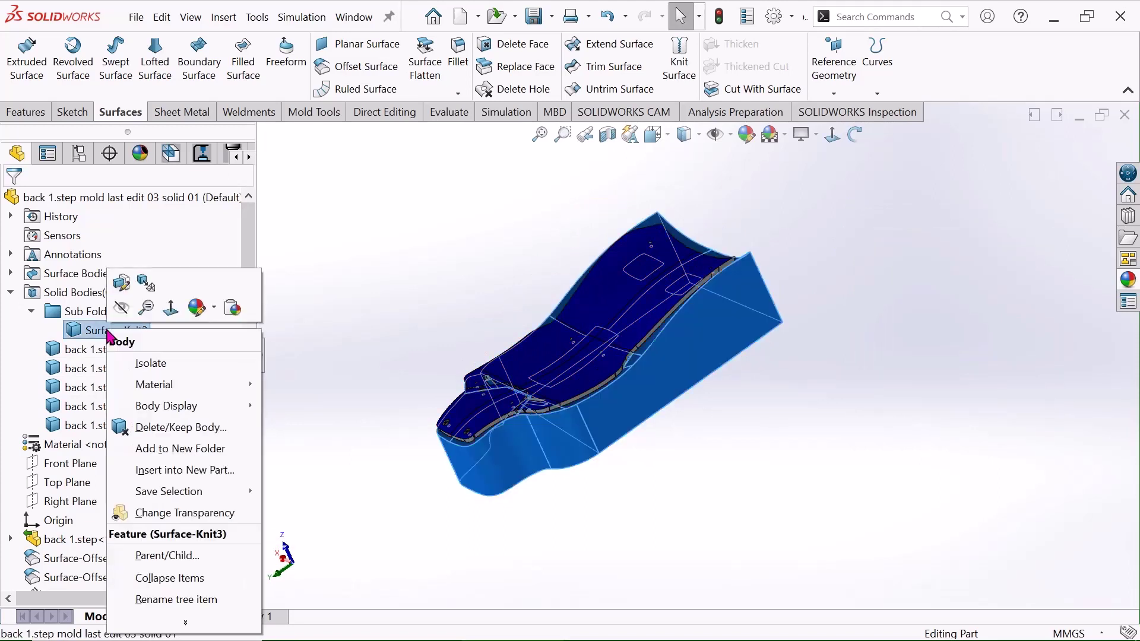
click(185, 470)
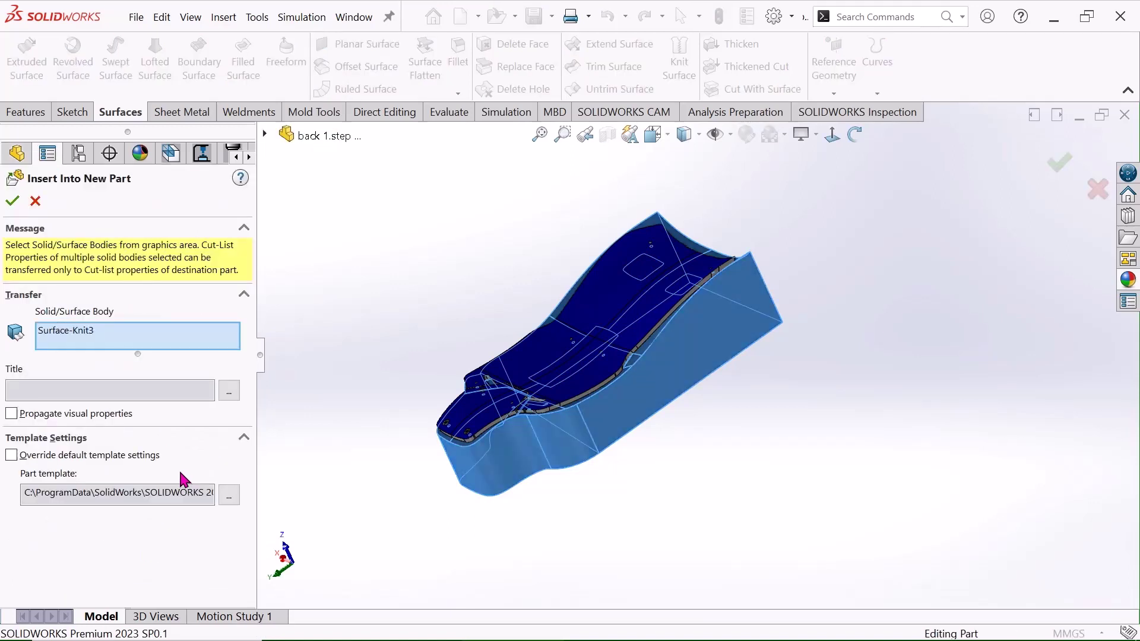
click(229, 391)
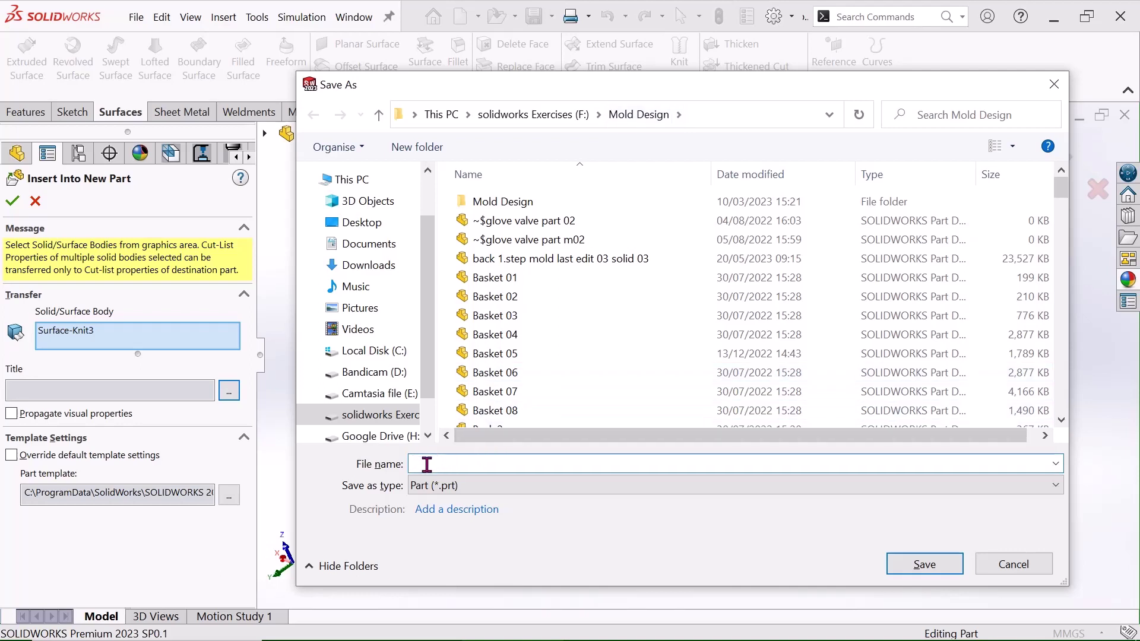
scroll(436, 386, down, 1)
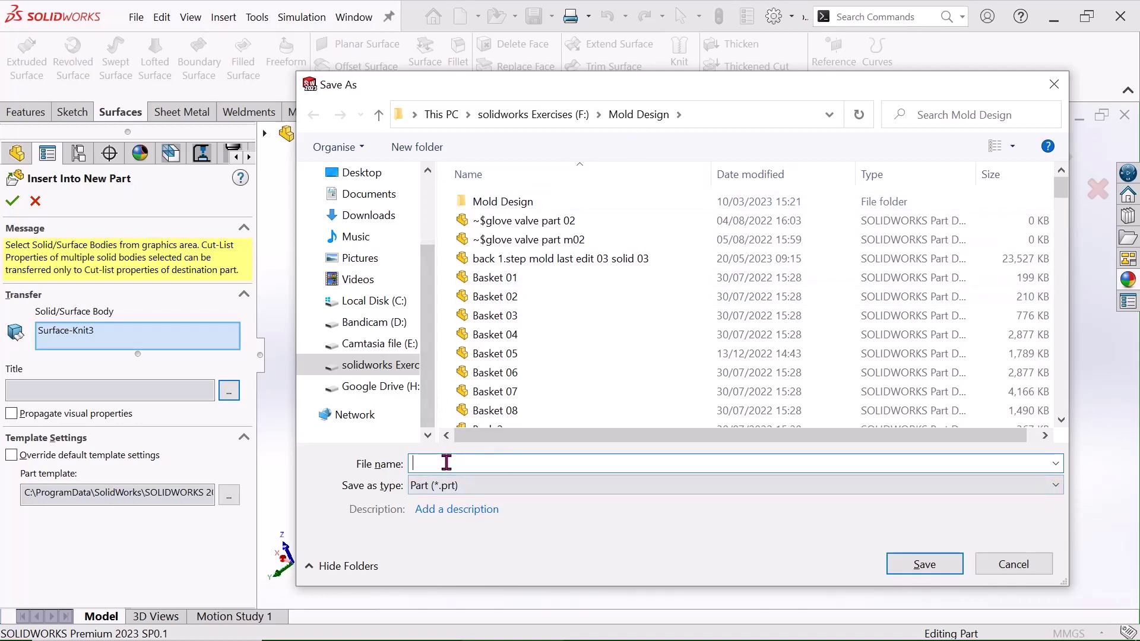
text(kn)
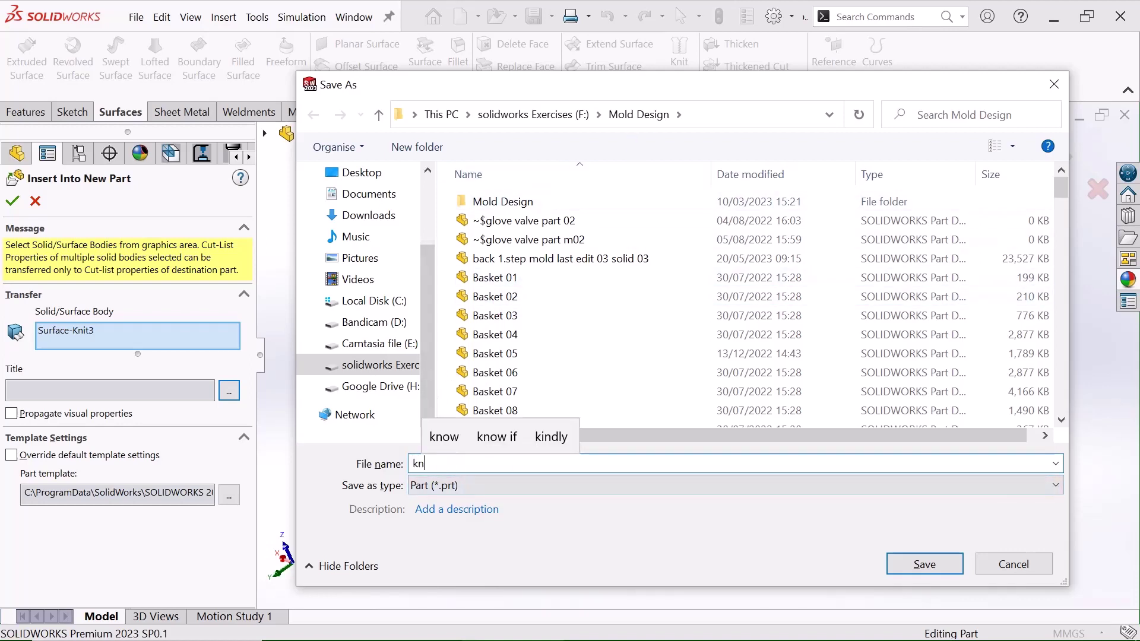
text(it b)
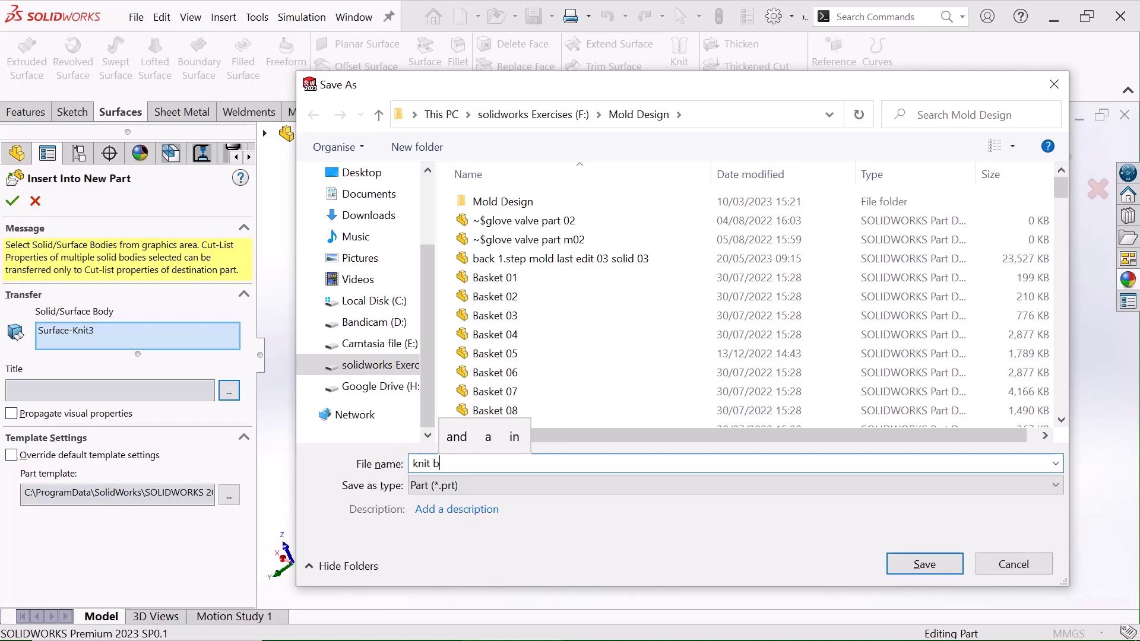
text(elal)
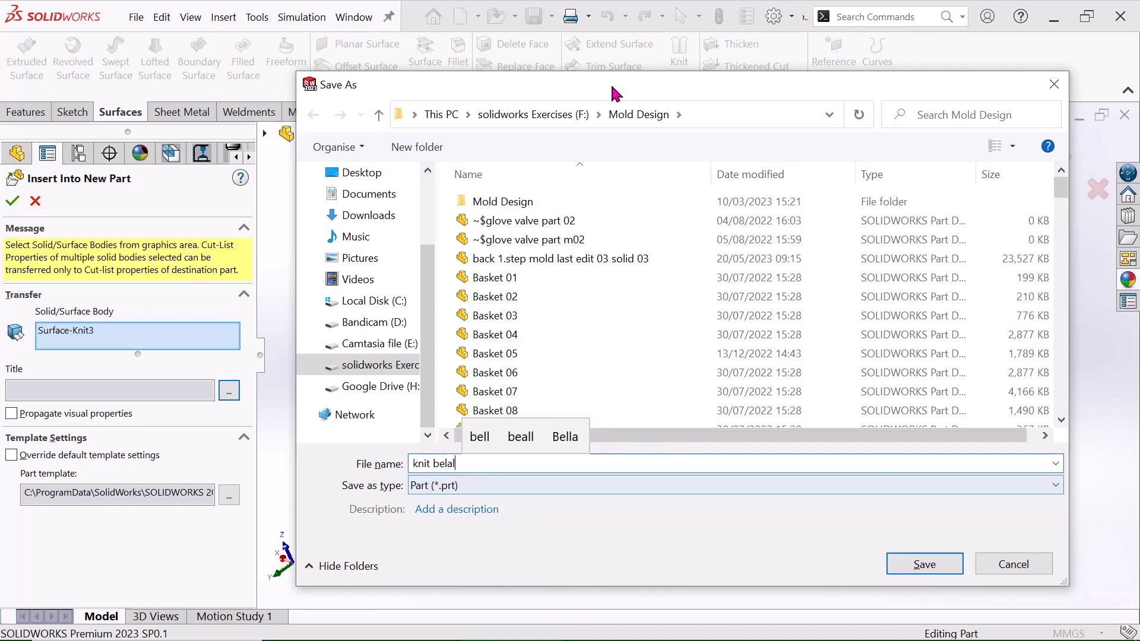
click(927, 570)
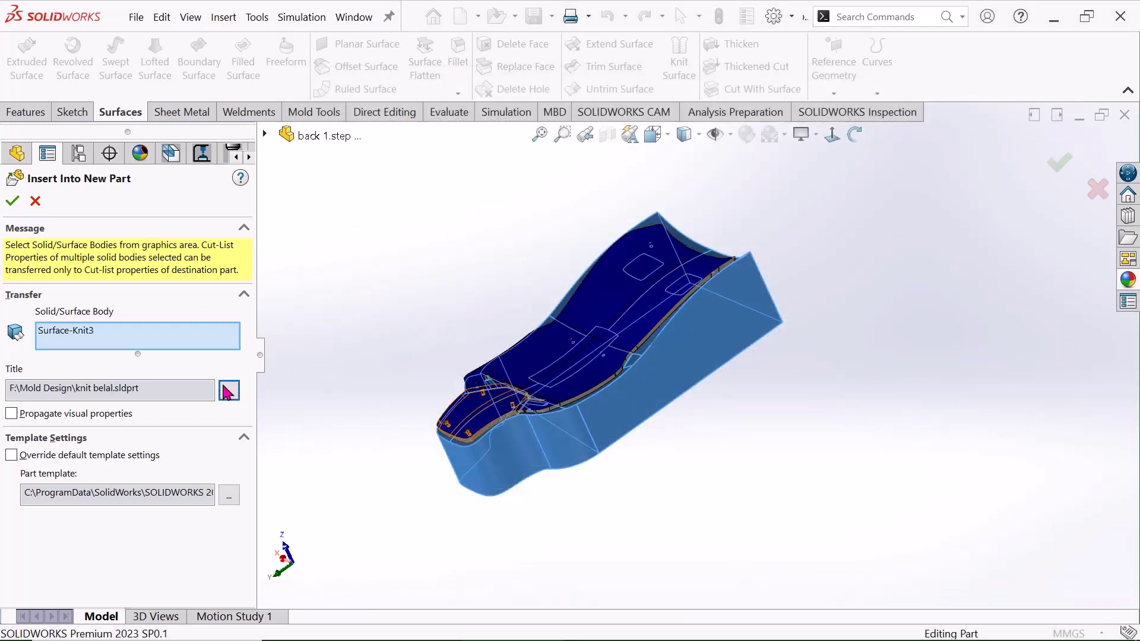
click(13, 205)
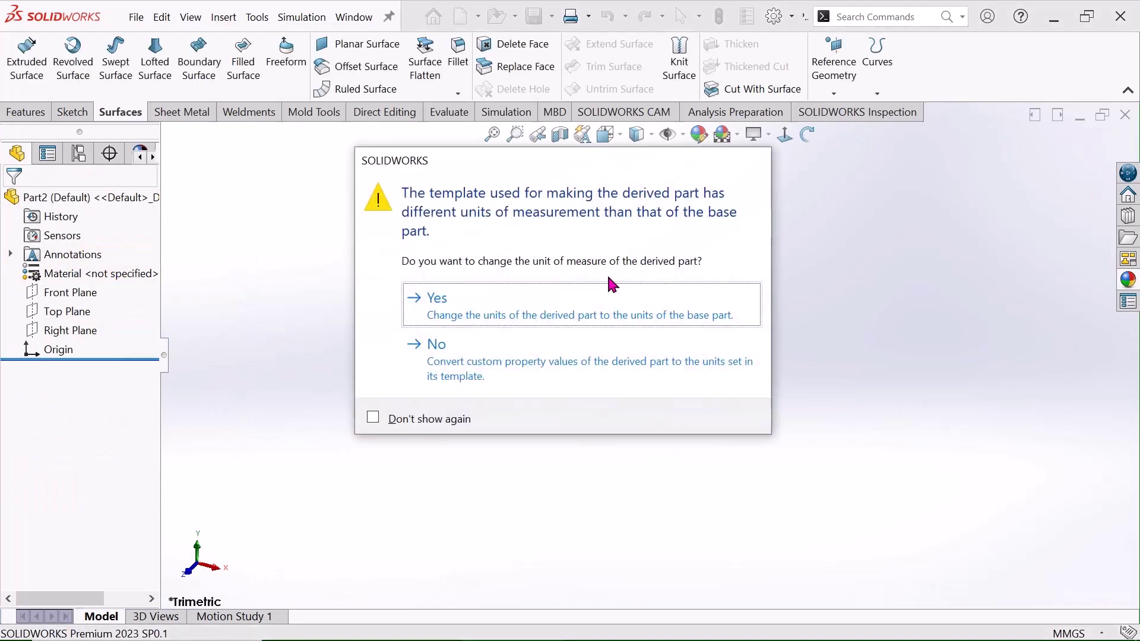
click(488, 316)
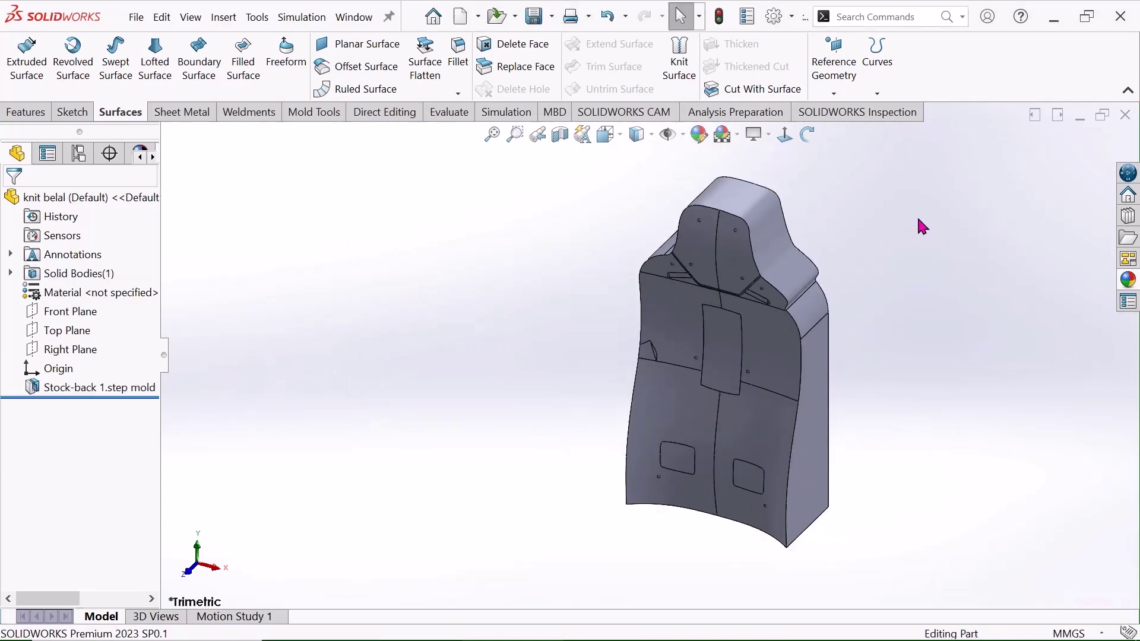
- Examine the new mold block part from its long side and flat end
click(807, 134)
drag(789, 178, 445, 356)
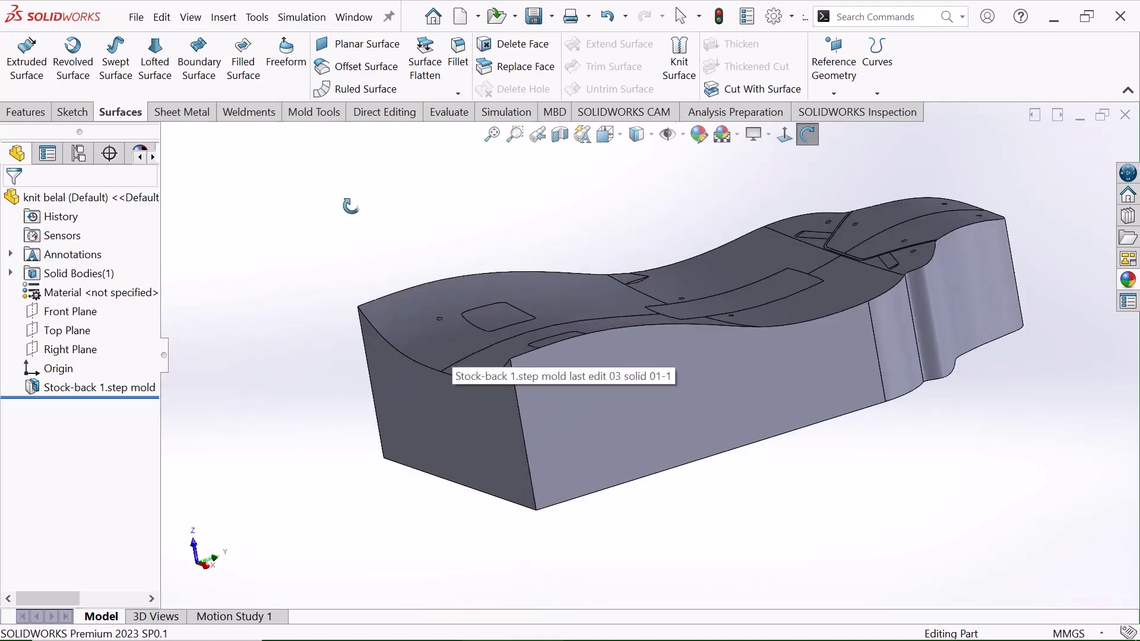
right_click(355, 208)
click(419, 221)
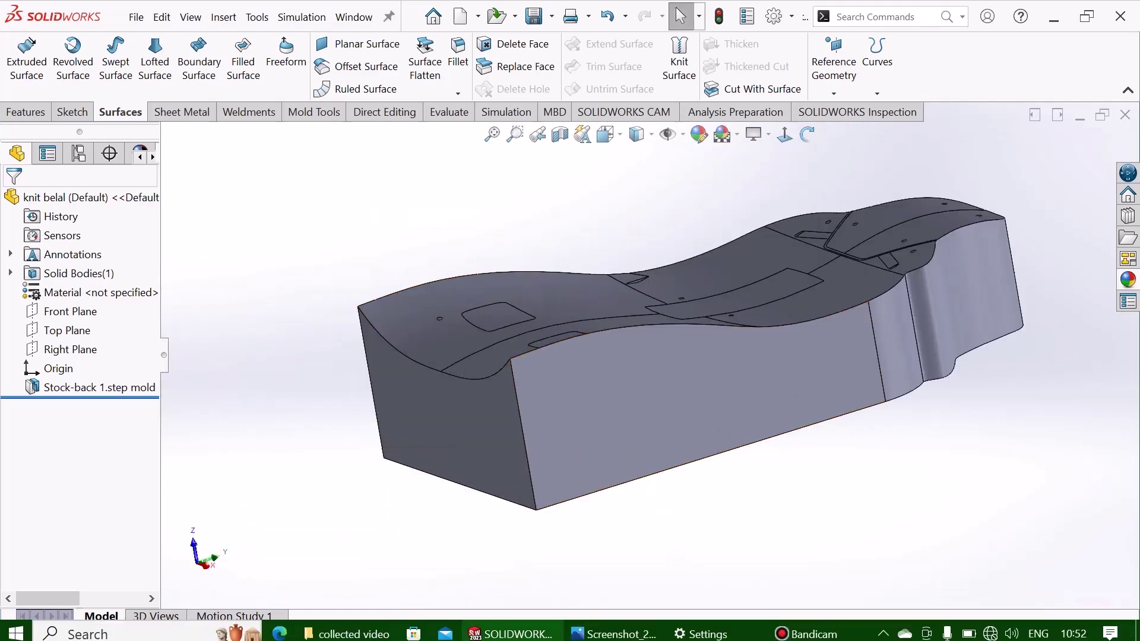
click(792, 634)
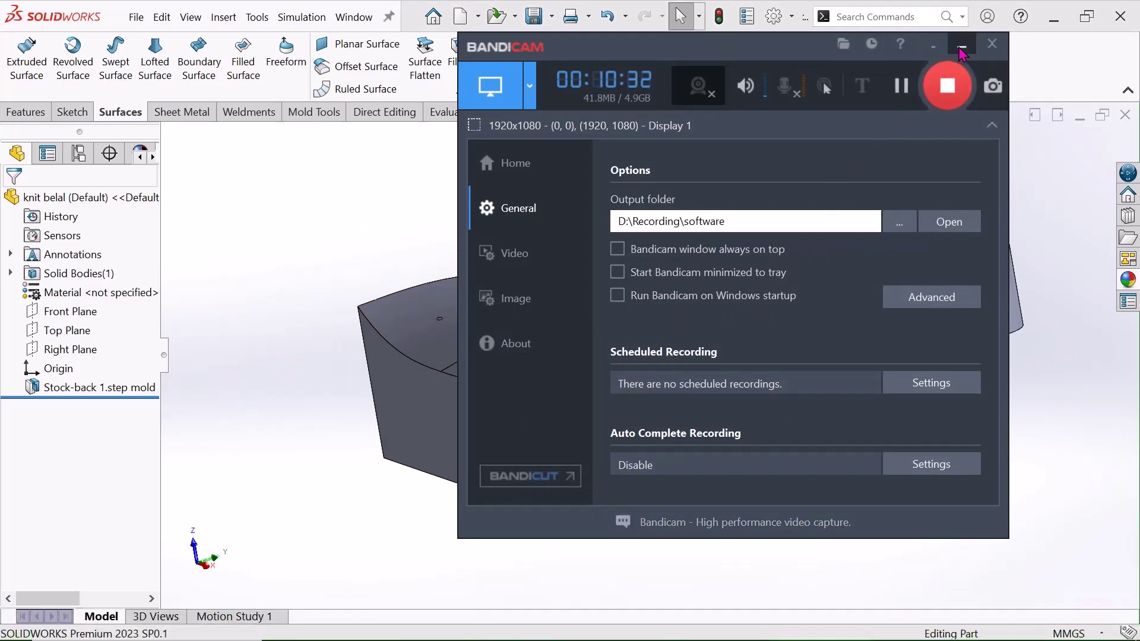
click(961, 51)
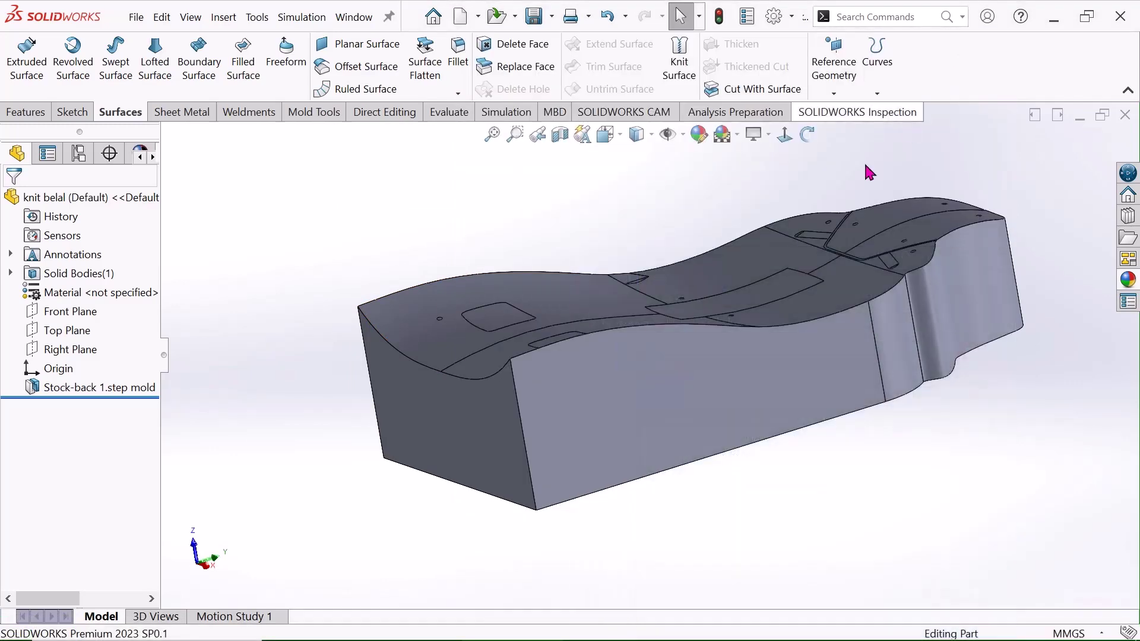
- Examine the contoured upper surface of the new mold block from an oblique angle
click(808, 135)
drag(756, 331, 393, 292)
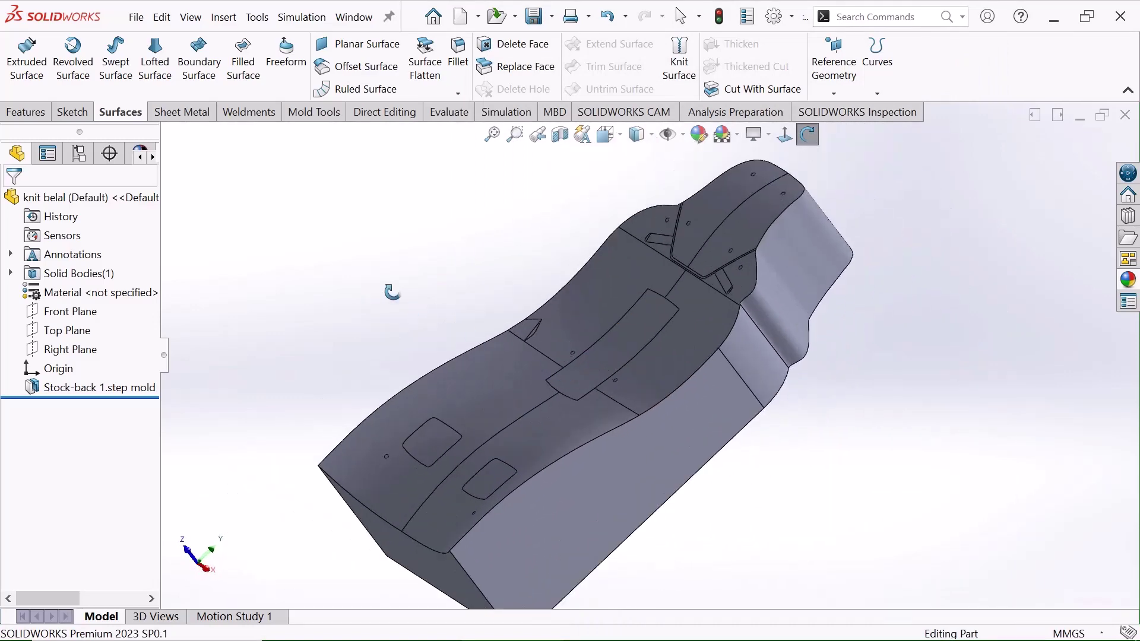
right_click(393, 292)
click(386, 289)
scroll(564, 445, up, 2)
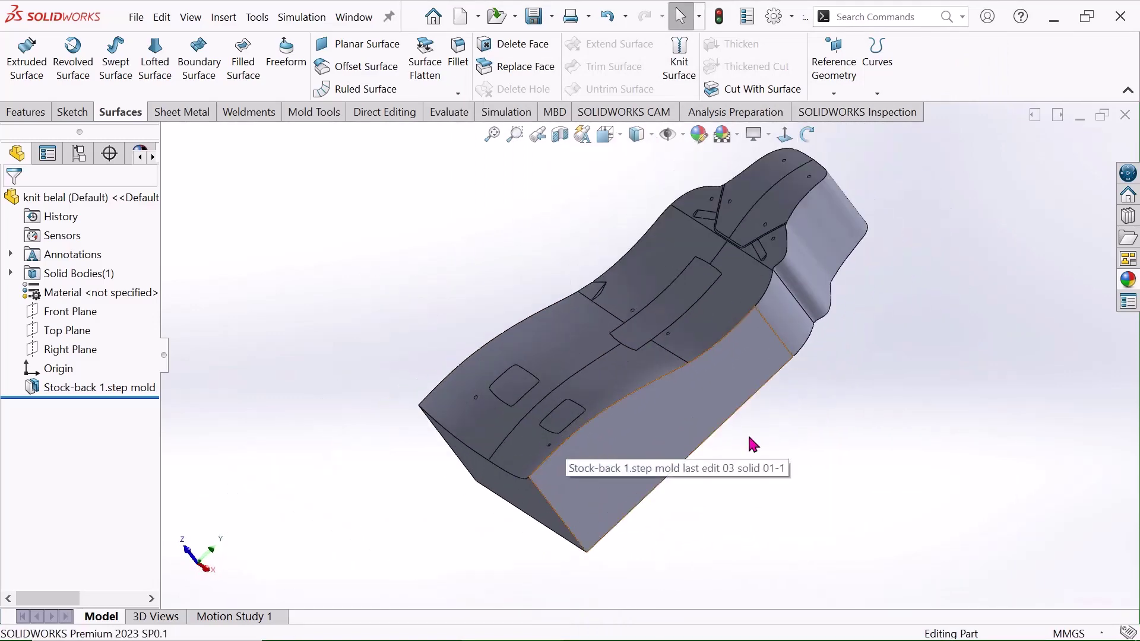
scroll(754, 444, up, 3)
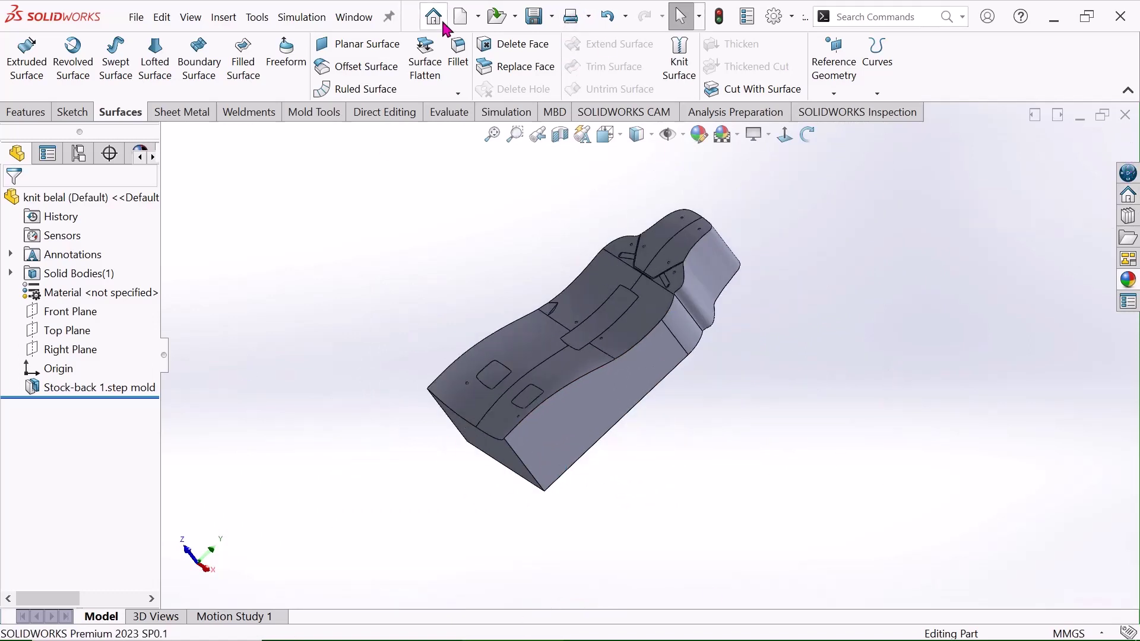
scroll(764, 411, down, 1)
scroll(763, 388, up, 1)
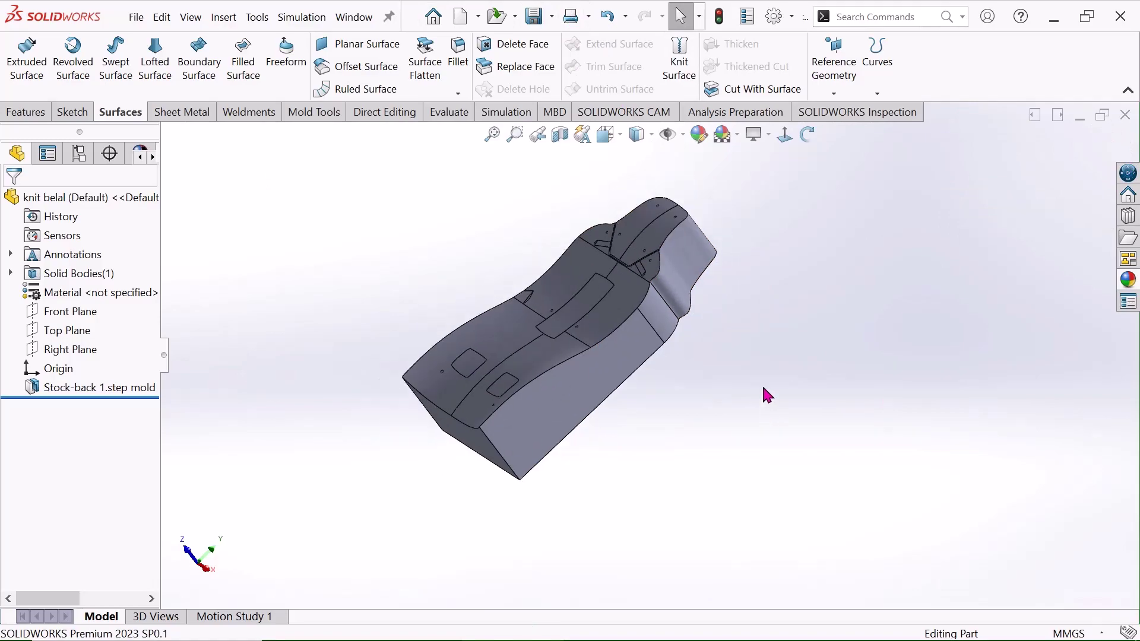
click(1053, 16)
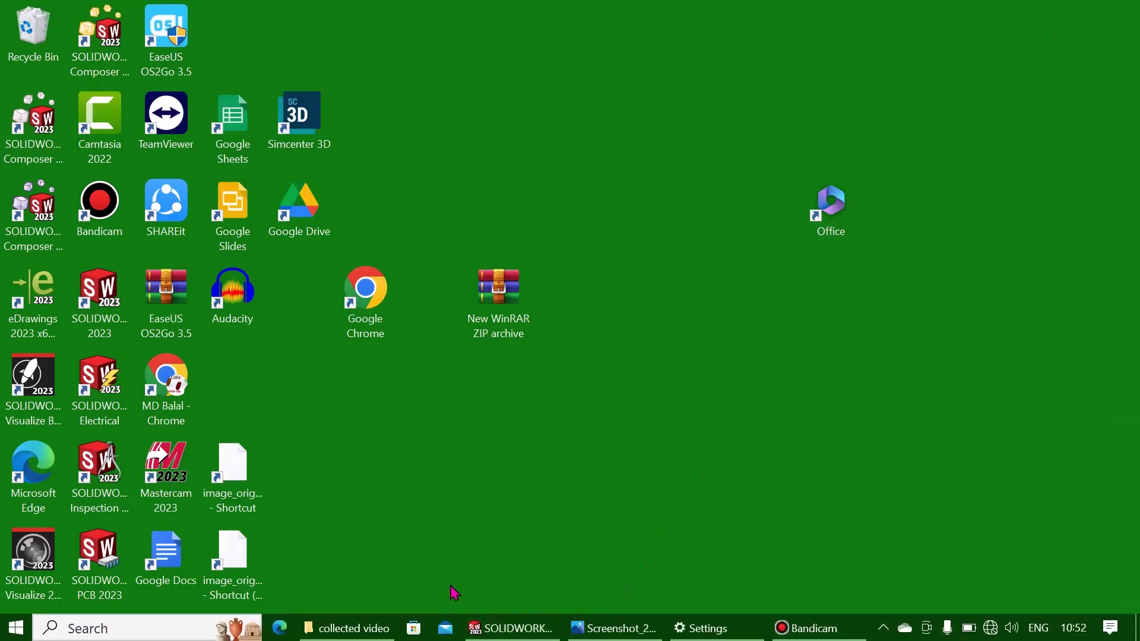
click(512, 628)
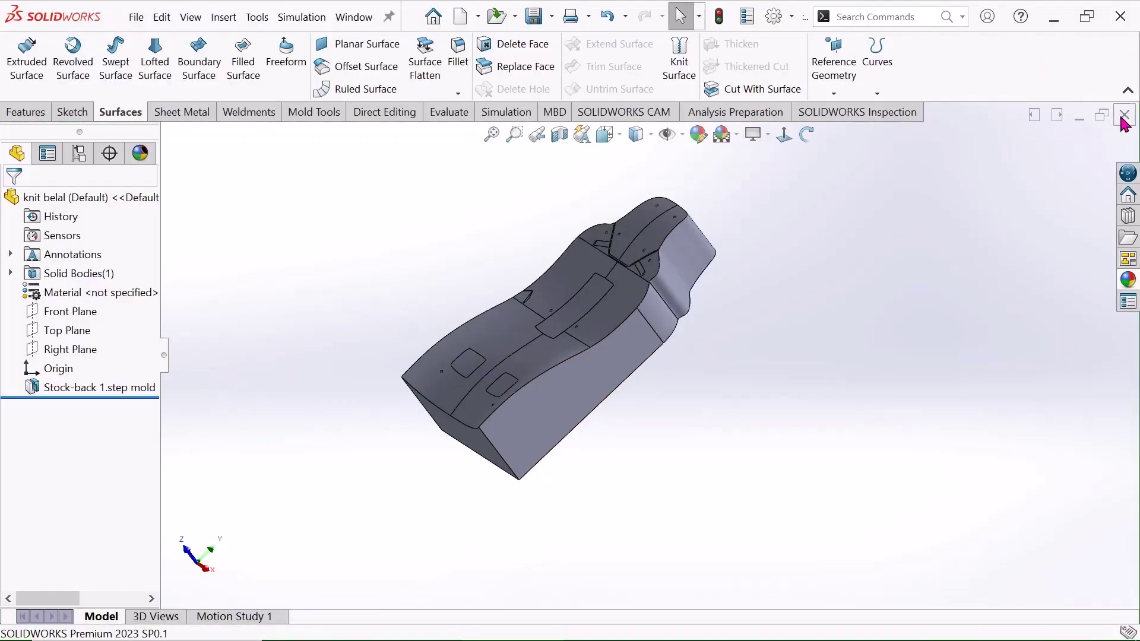
- Close the new knit part and the original seat back mold part without saving the modified documents
click(1124, 116)
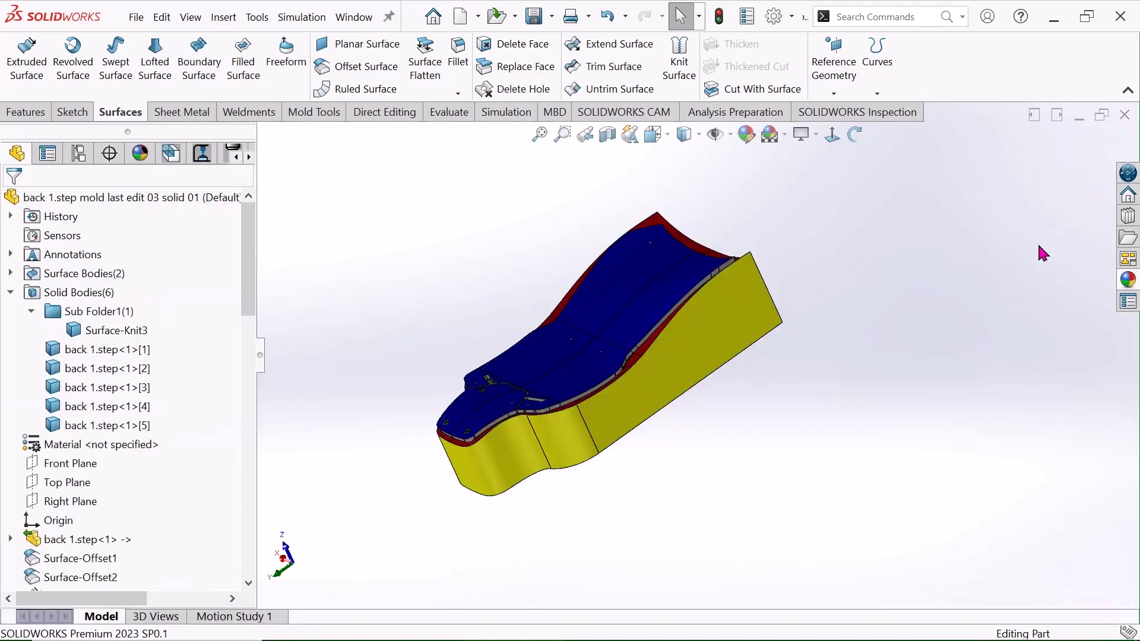
click(1123, 116)
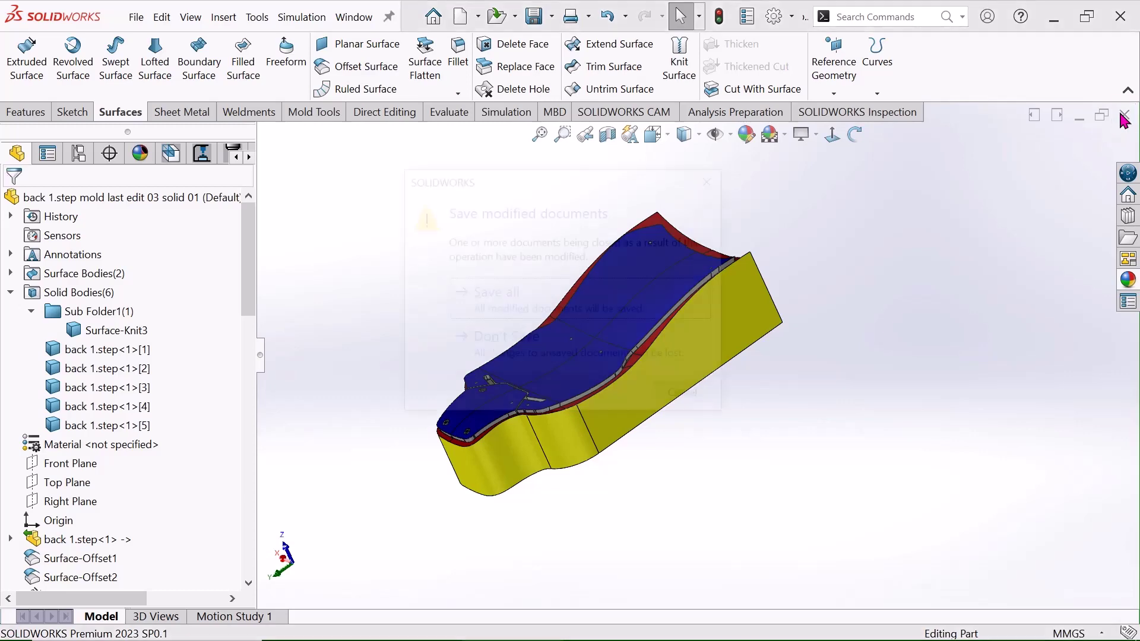
click(524, 349)
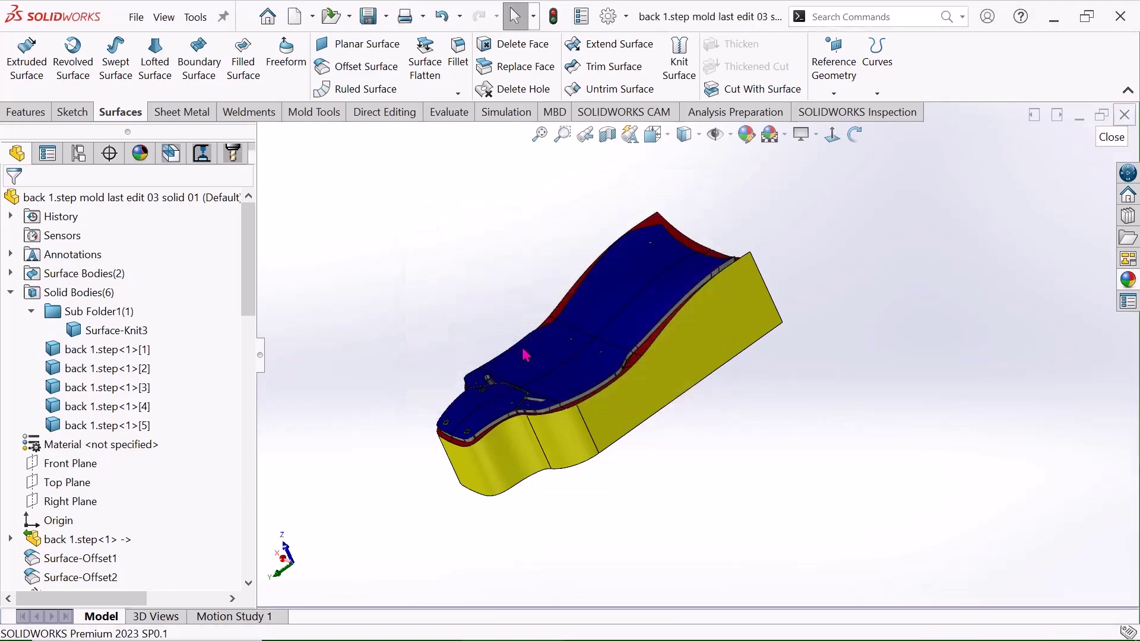
- Open the saved knit part file from the Mold Design folder on the solidworks Exercises (F:) drive
click(330, 16)
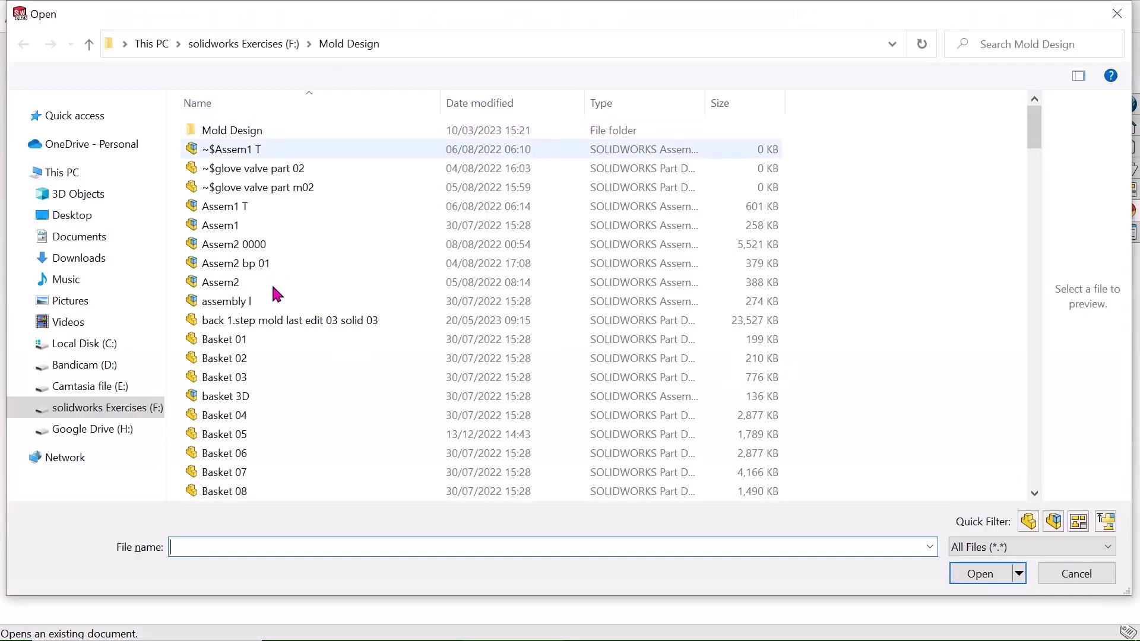
click(148, 410)
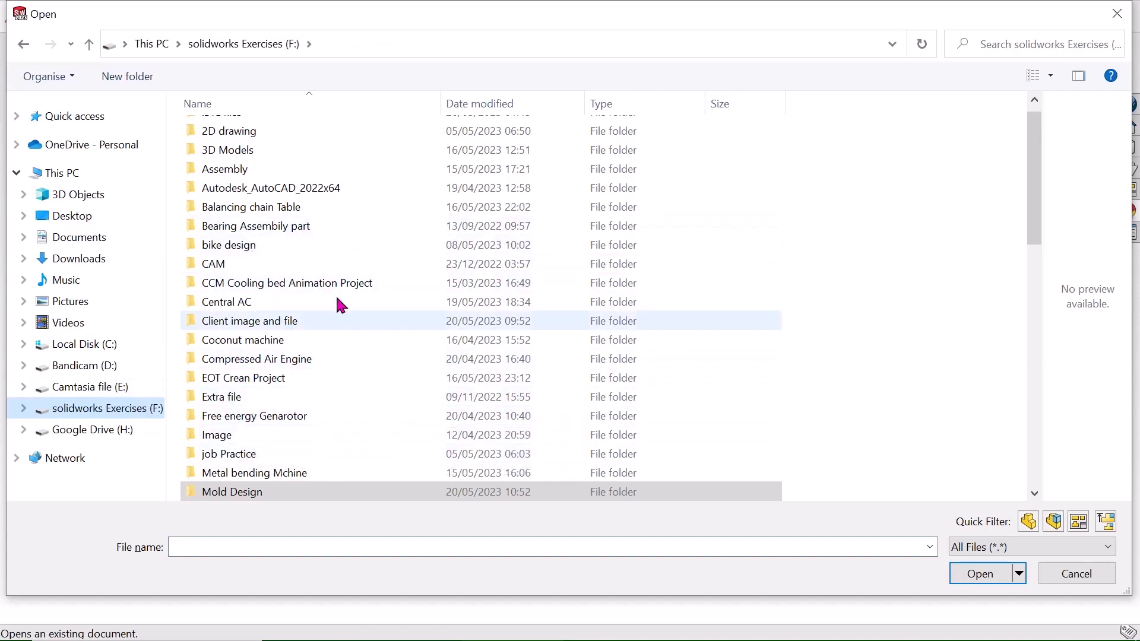
scroll(1039, 207, down, 2)
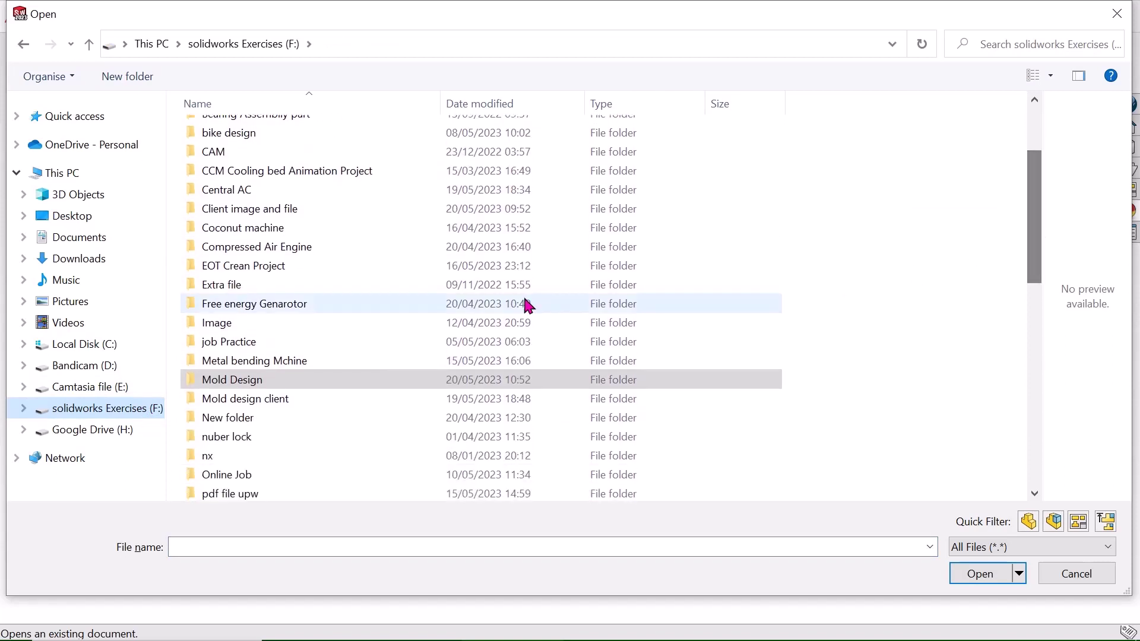
double_click(268, 384)
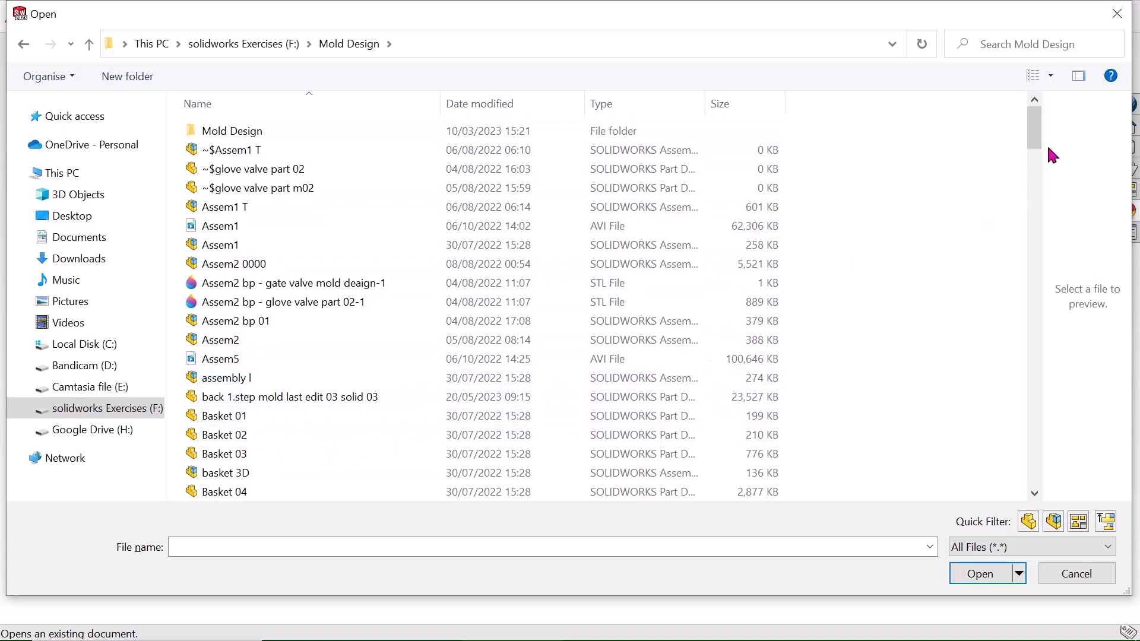
drag(1040, 135, 1006, 471)
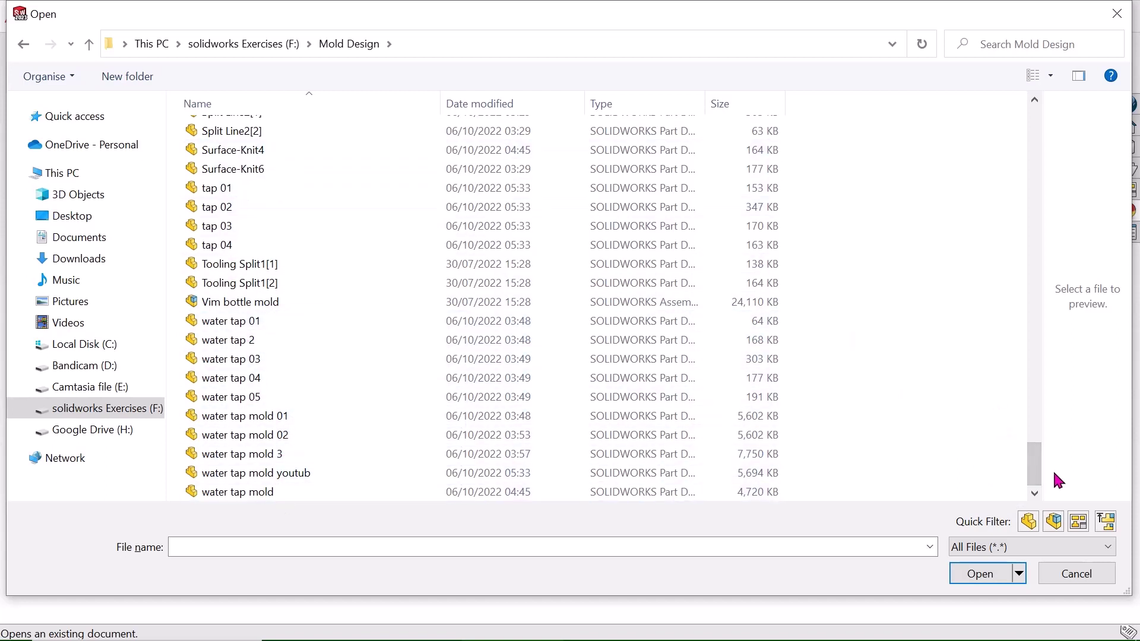
drag(1040, 472, 1047, 386)
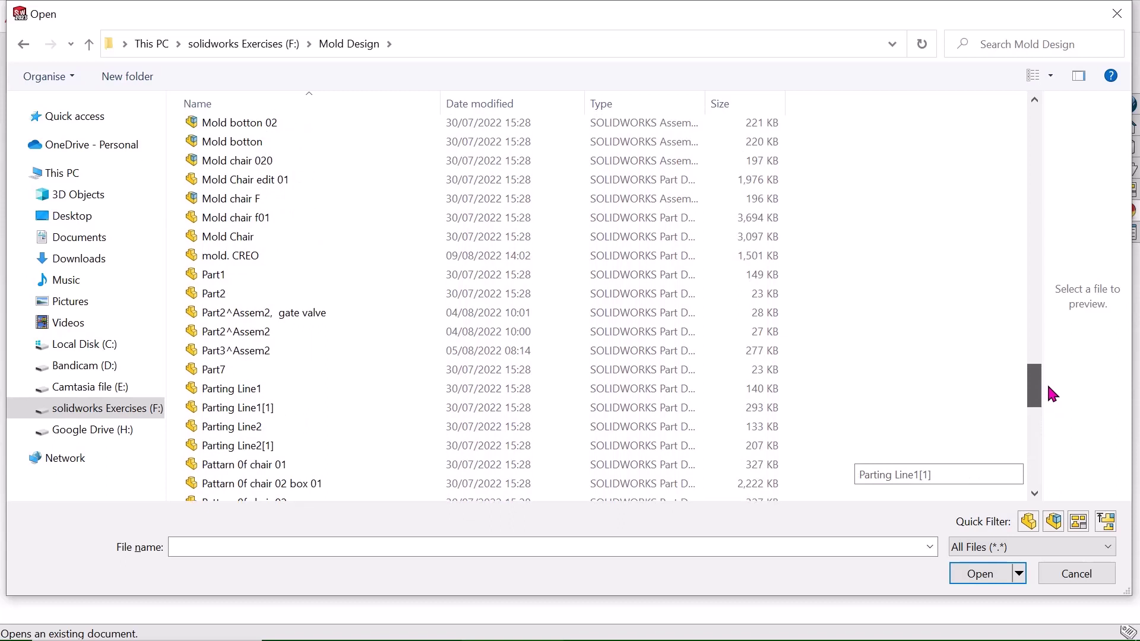
drag(1048, 390, 216, 216)
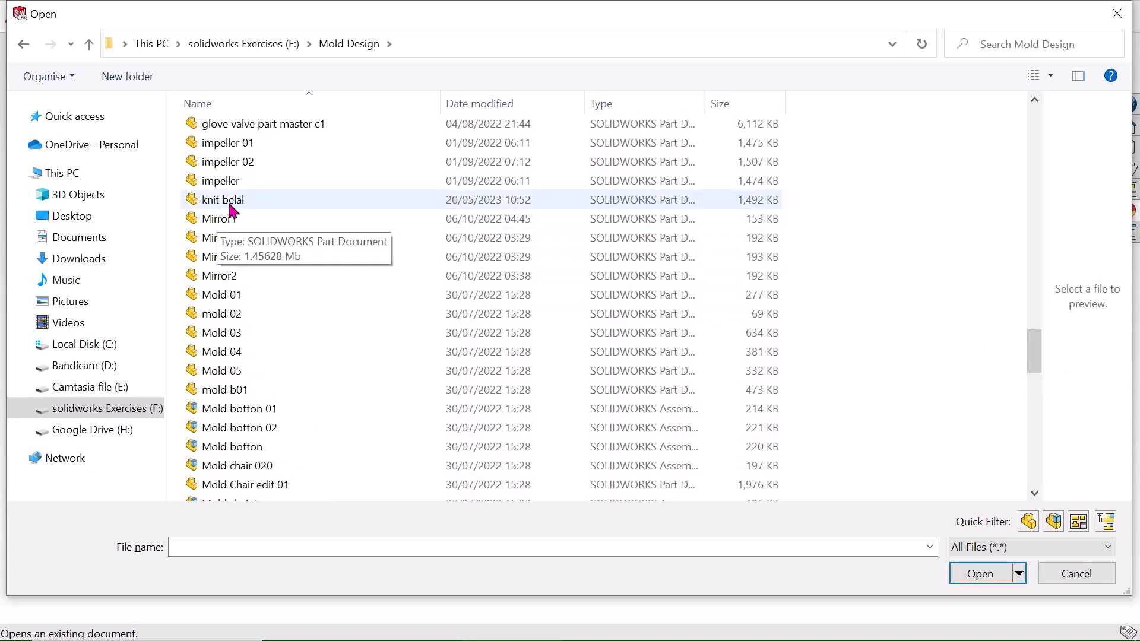
click(232, 206)
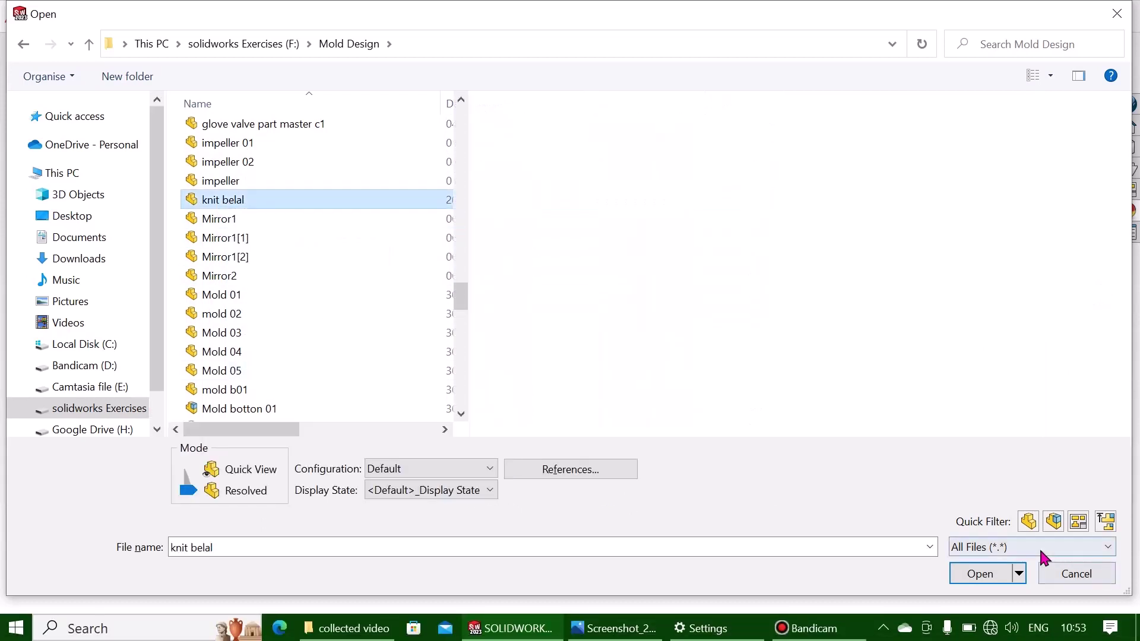
click(978, 575)
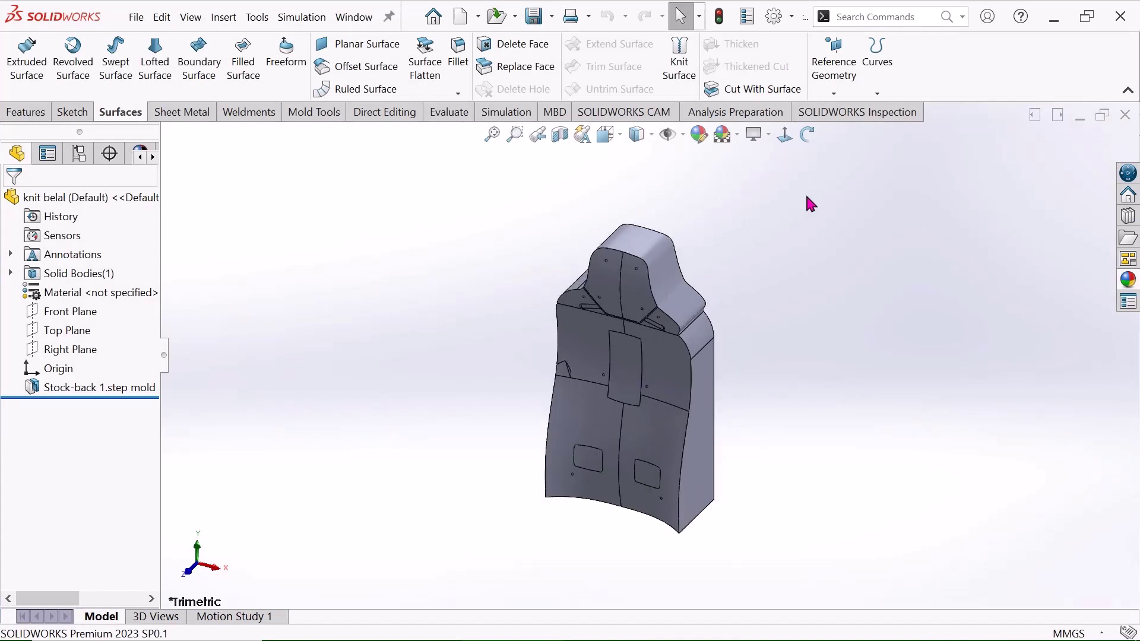
- Examine the reopened mold block's contoured face and side walls from several angles
click(808, 134)
drag(790, 333, 877, 363)
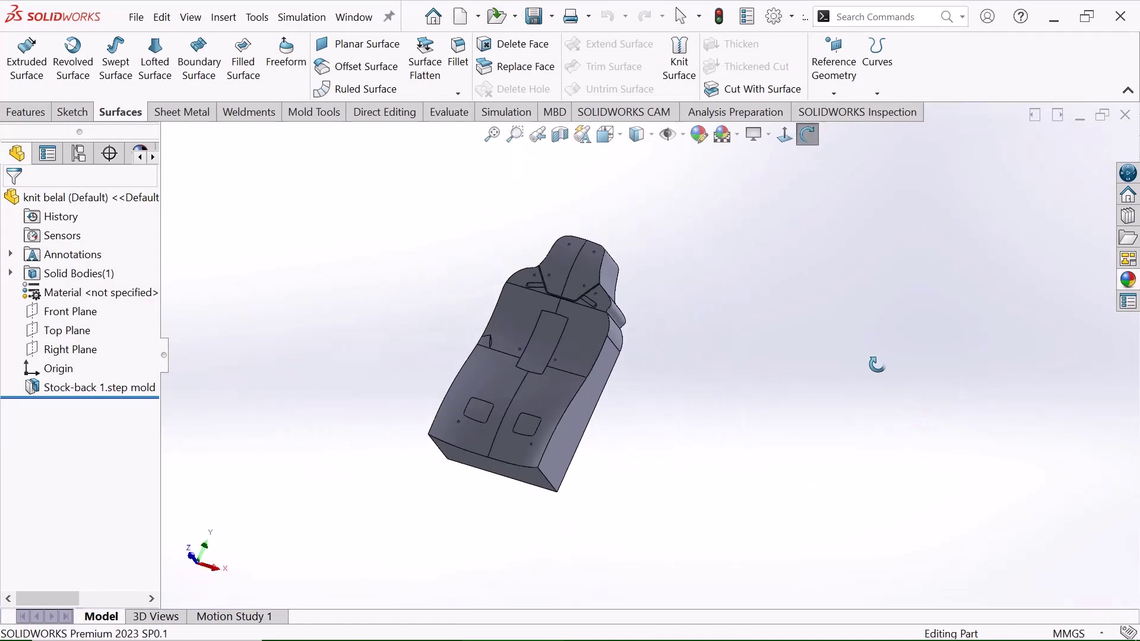
right_click(757, 214)
click(777, 216)
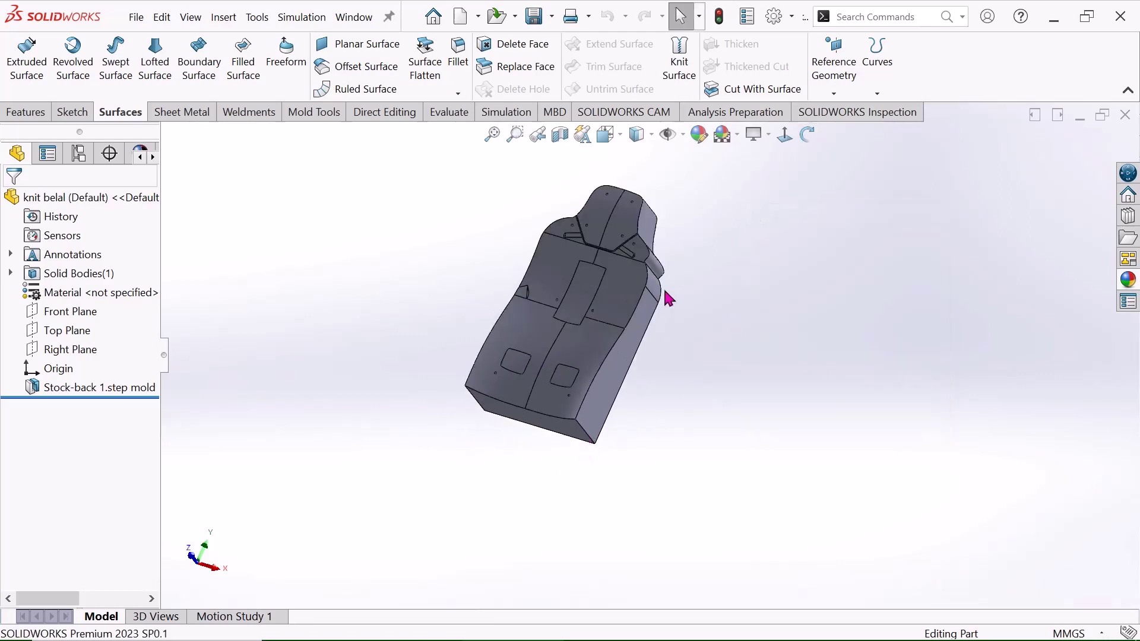
scroll(669, 295, down, 2)
drag(787, 231, 772, 308)
right_click(757, 259)
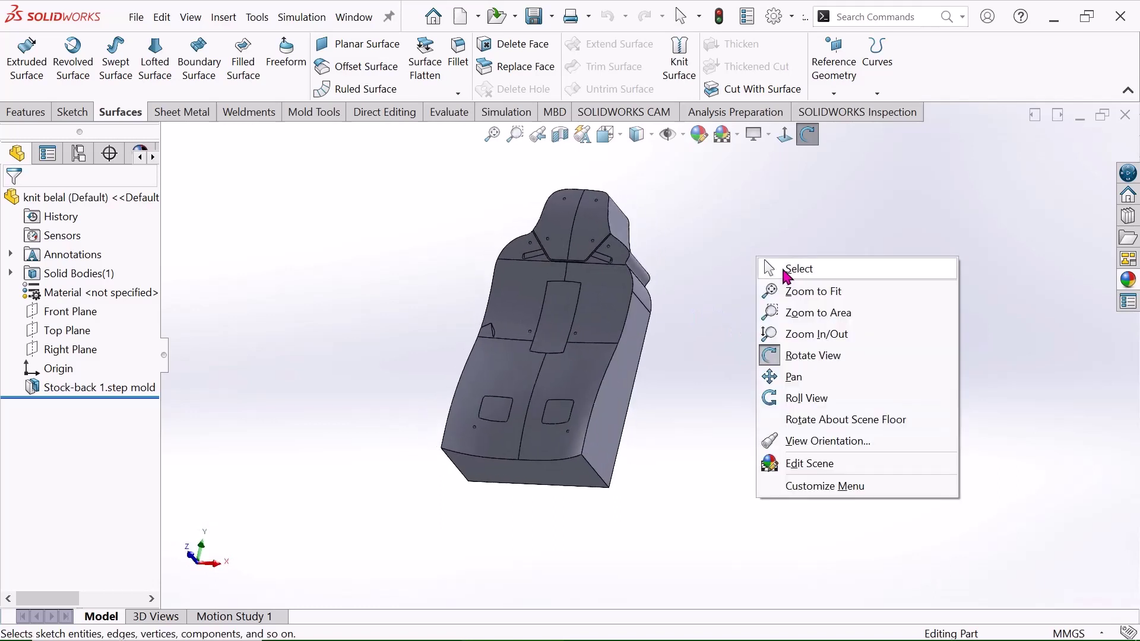
click(793, 267)
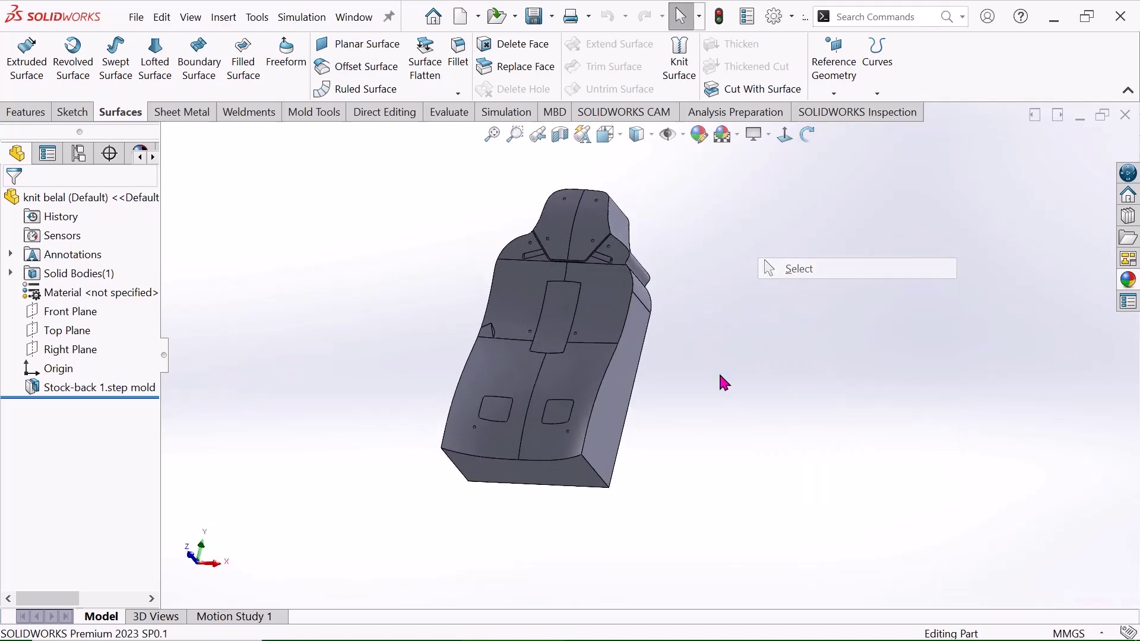
click(808, 136)
drag(771, 196, 735, 249)
right_click(723, 242)
click(768, 261)
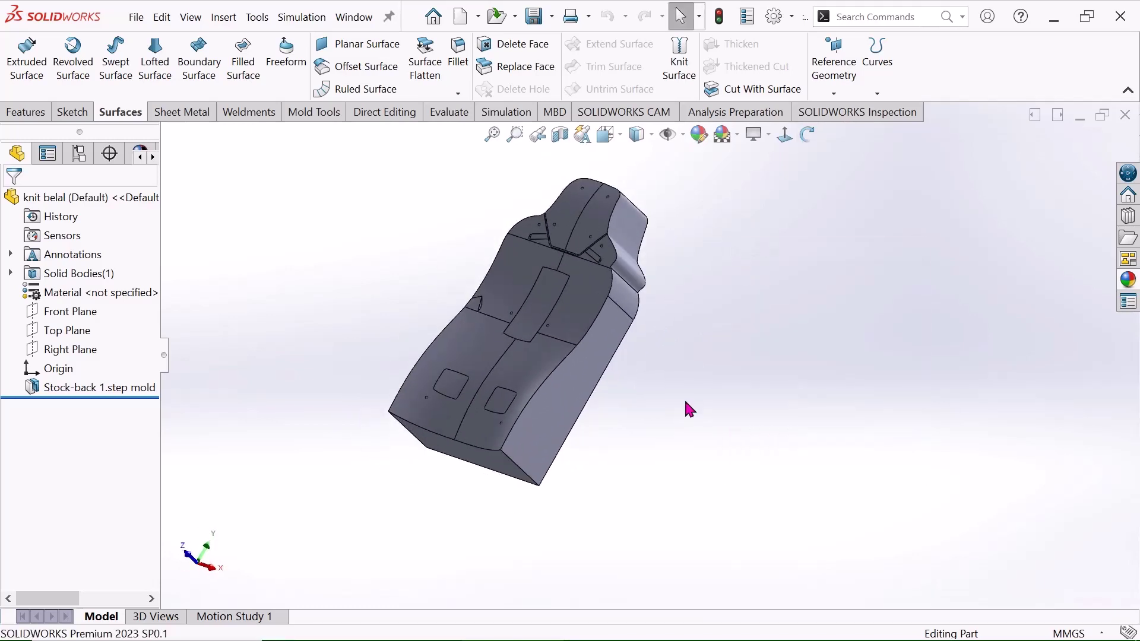